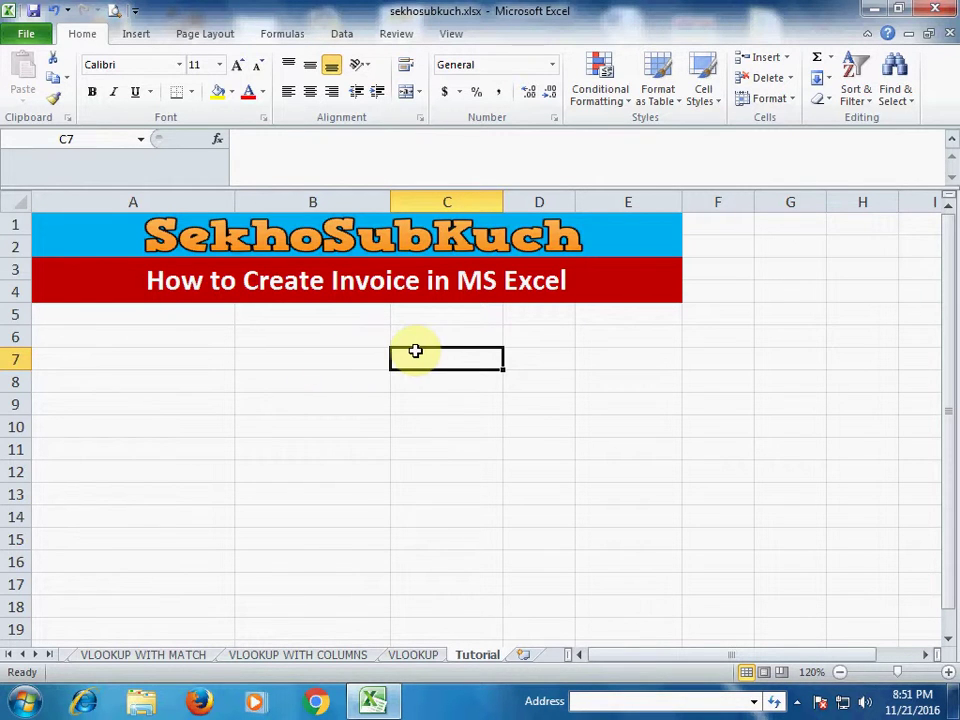
From the New page, search Office.com templates for 'invoice'
left_click(29, 33)
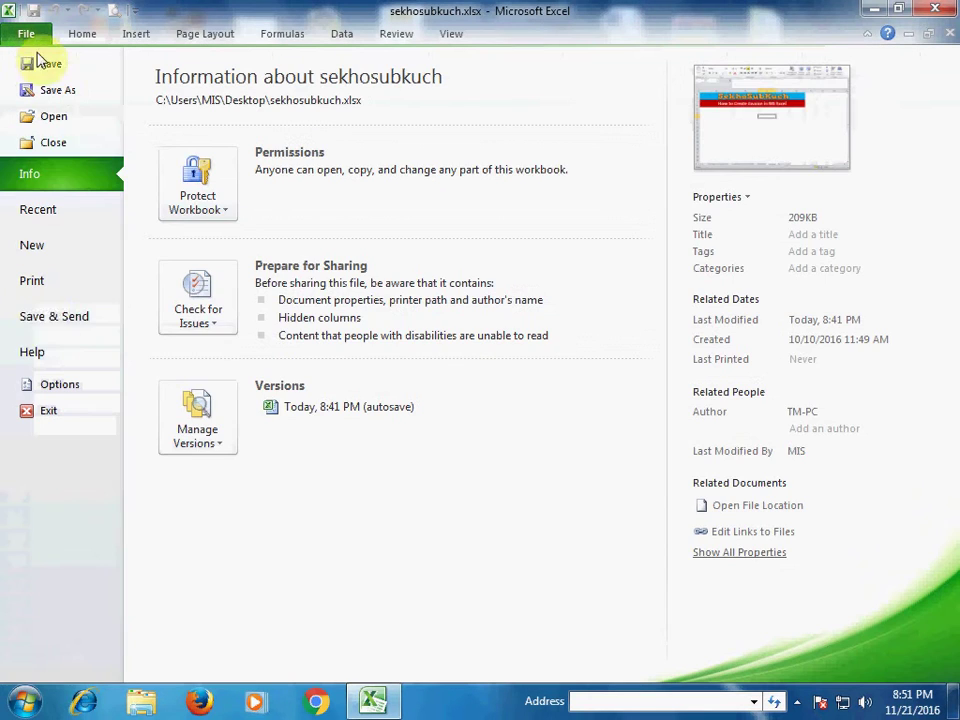
left_click(47, 246)
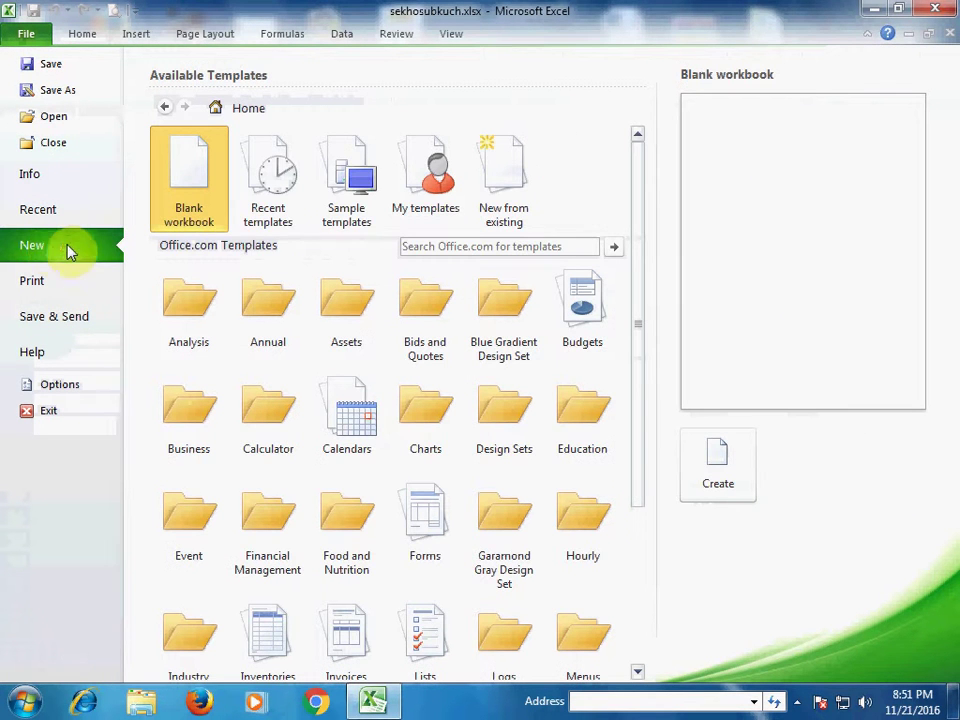
left_click(415, 251)
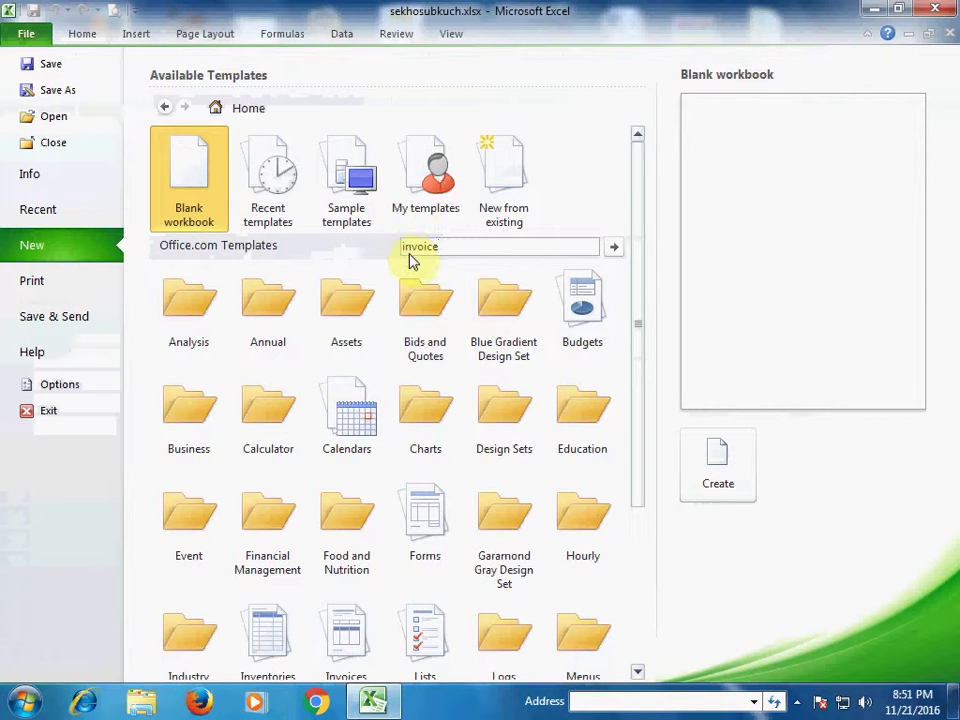
key("Return")
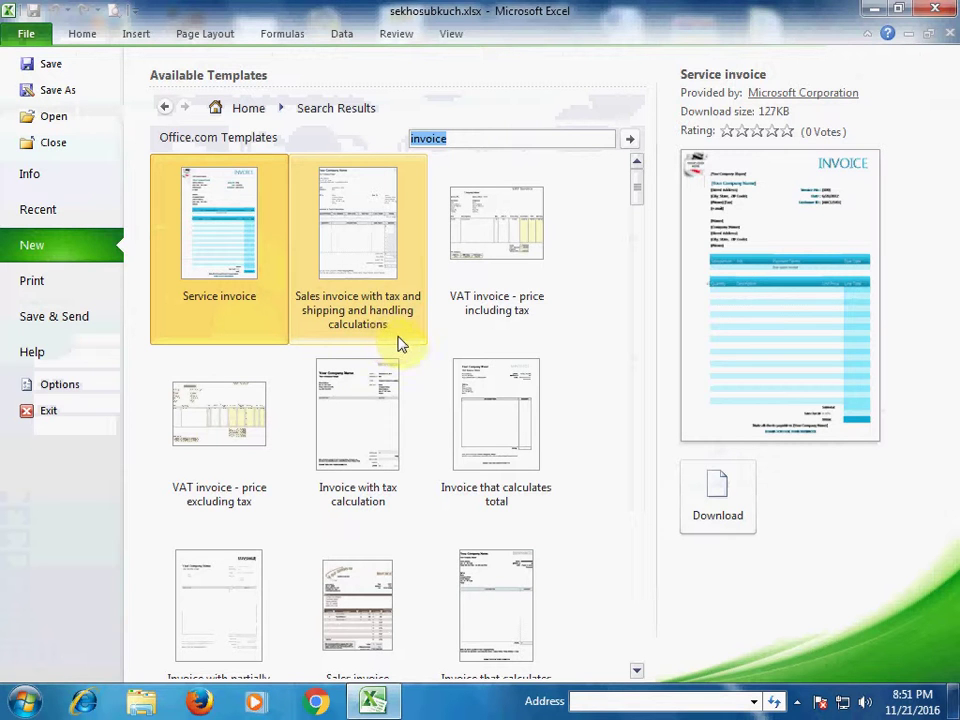
Create a workbook from the 'Sales invoice with tax and shipping and handling calculations' template
left_click(347, 253)
left_click(718, 512)
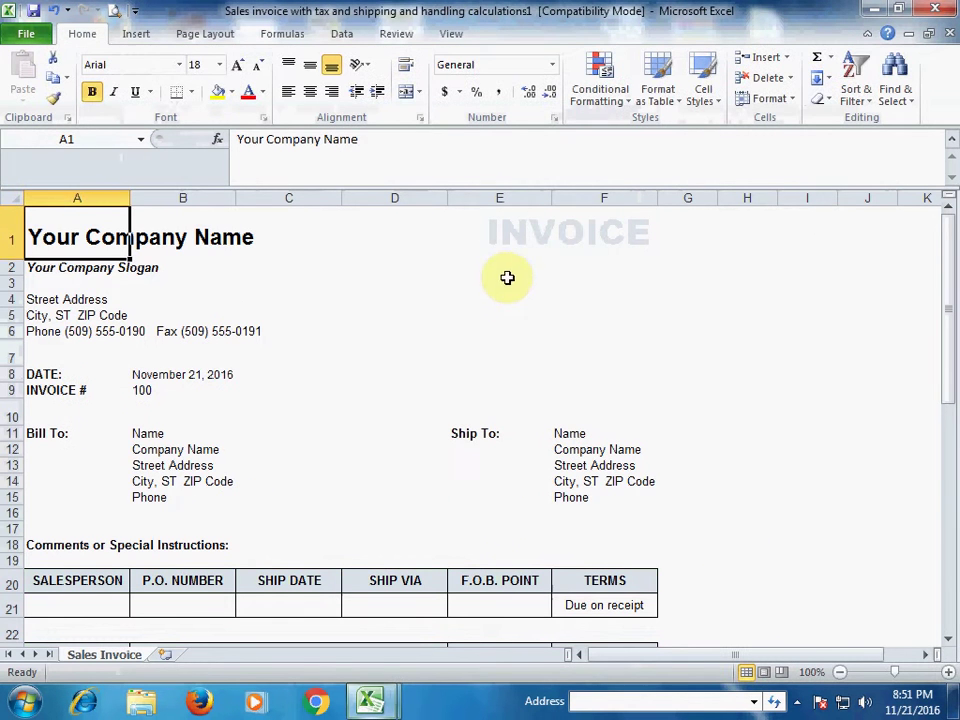
left_click(300, 449)
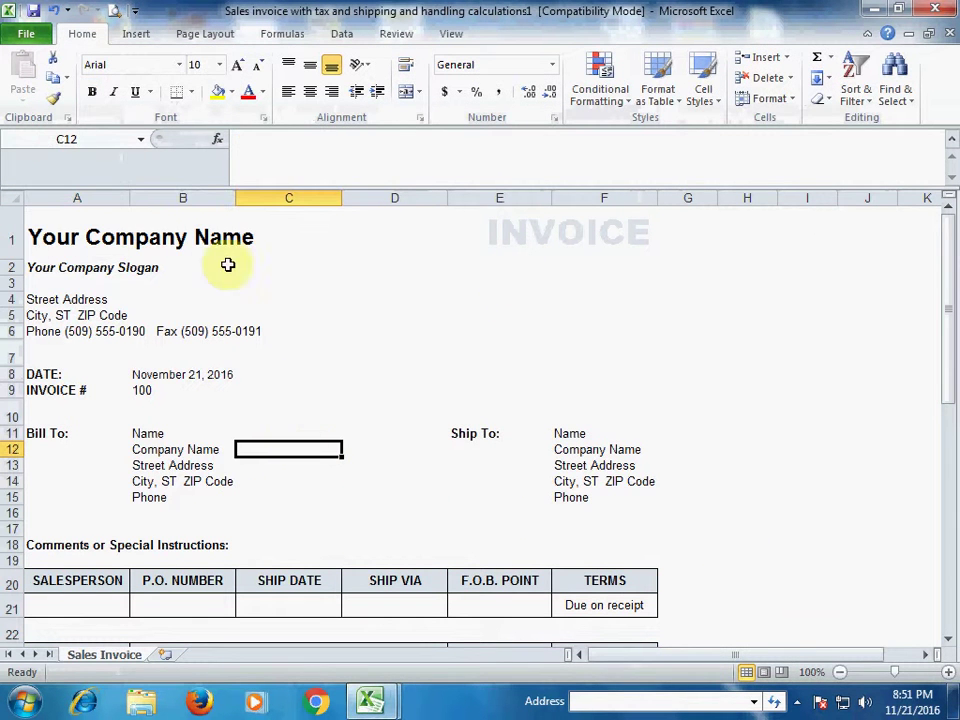
left_click(137, 231)
left_click(101, 229)
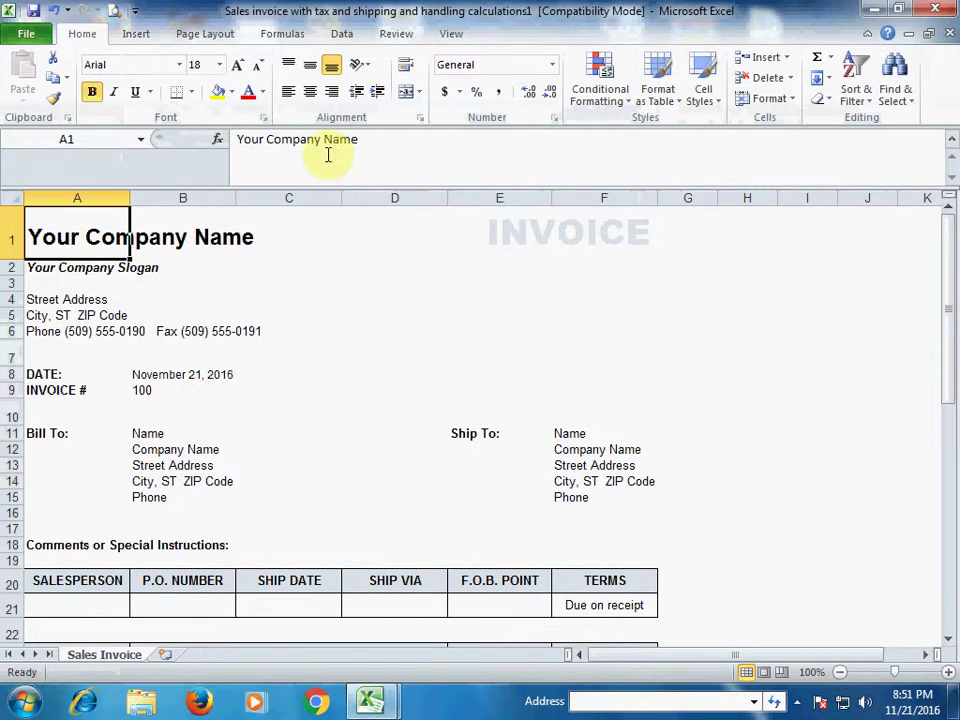
Replace 'Your Company Name' in A1 with 'Computer World'
left_click(241, 139)
left_click_drag(241, 139, 390, 139)
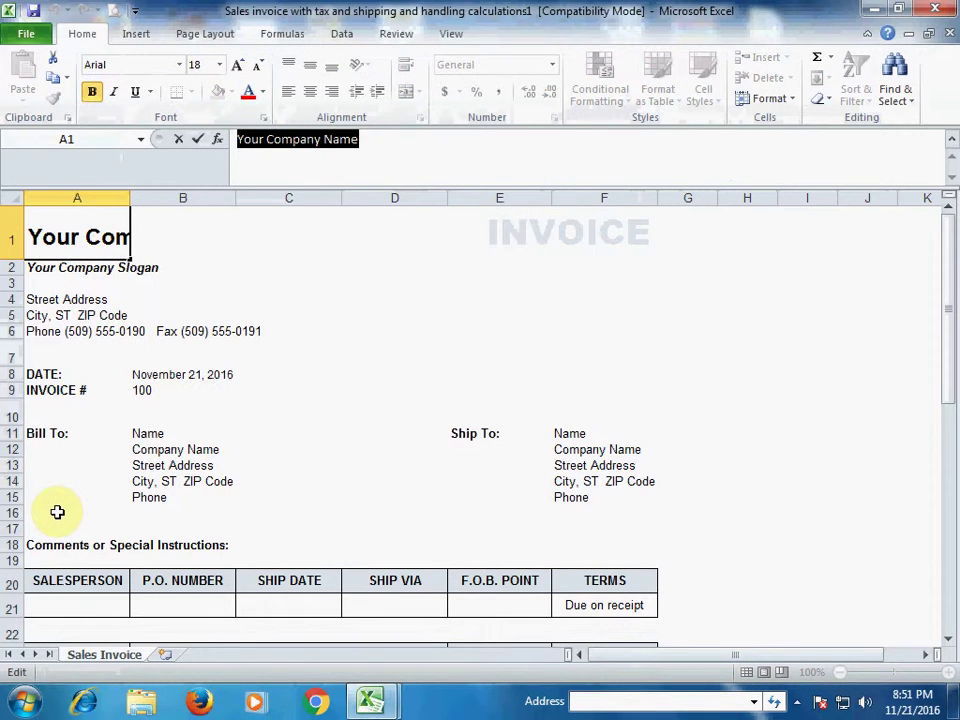
type("C")
type("omputer")
type("Wr")
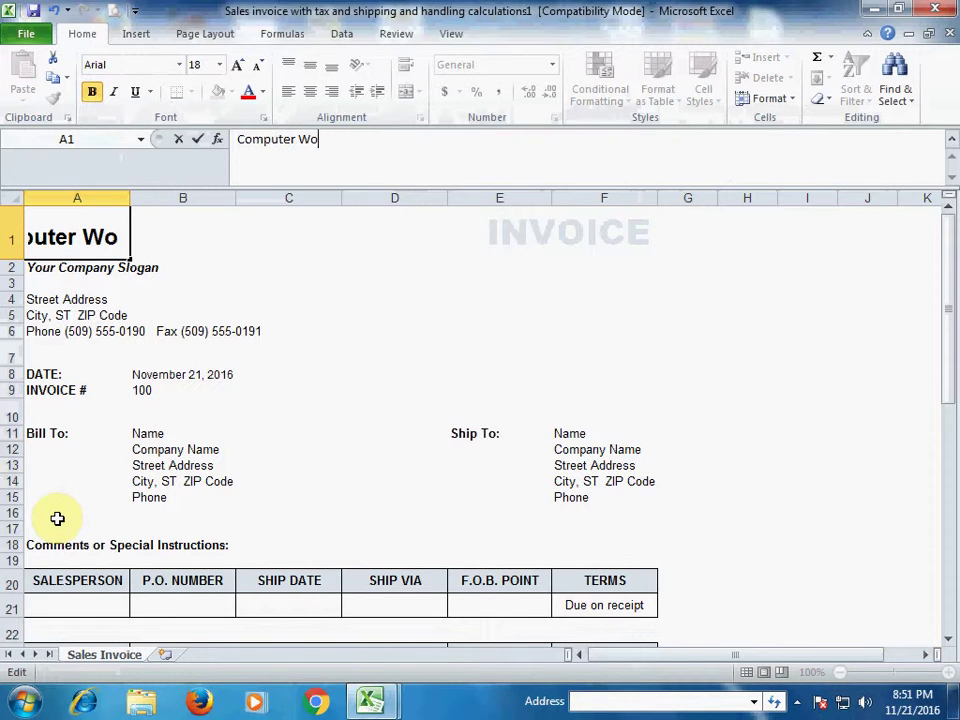
type("rld")
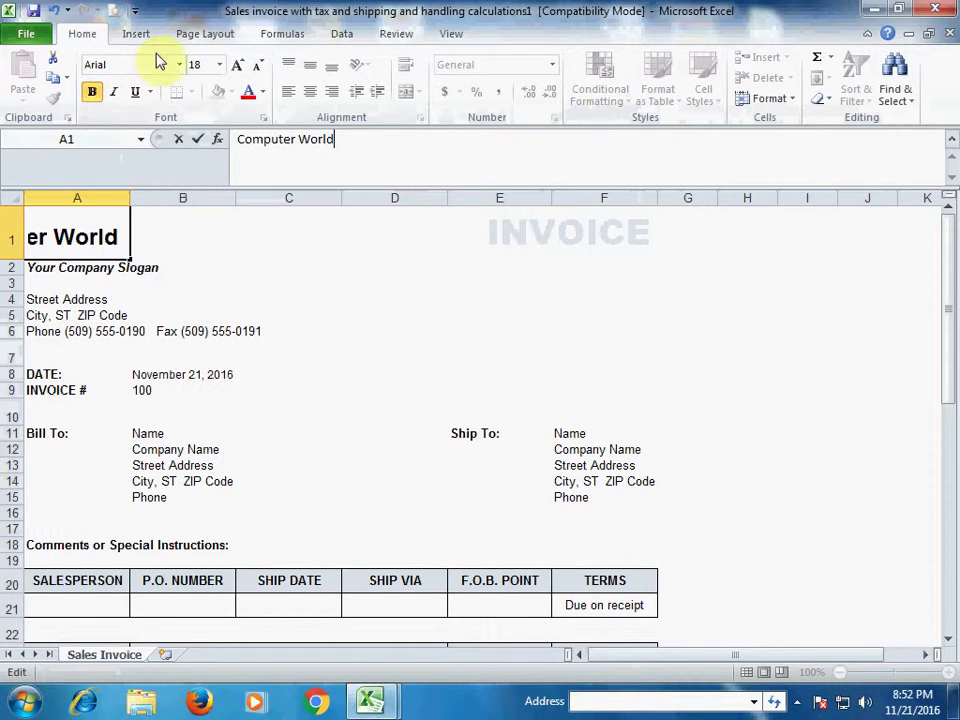
left_click(140, 392)
left_click(103, 268)
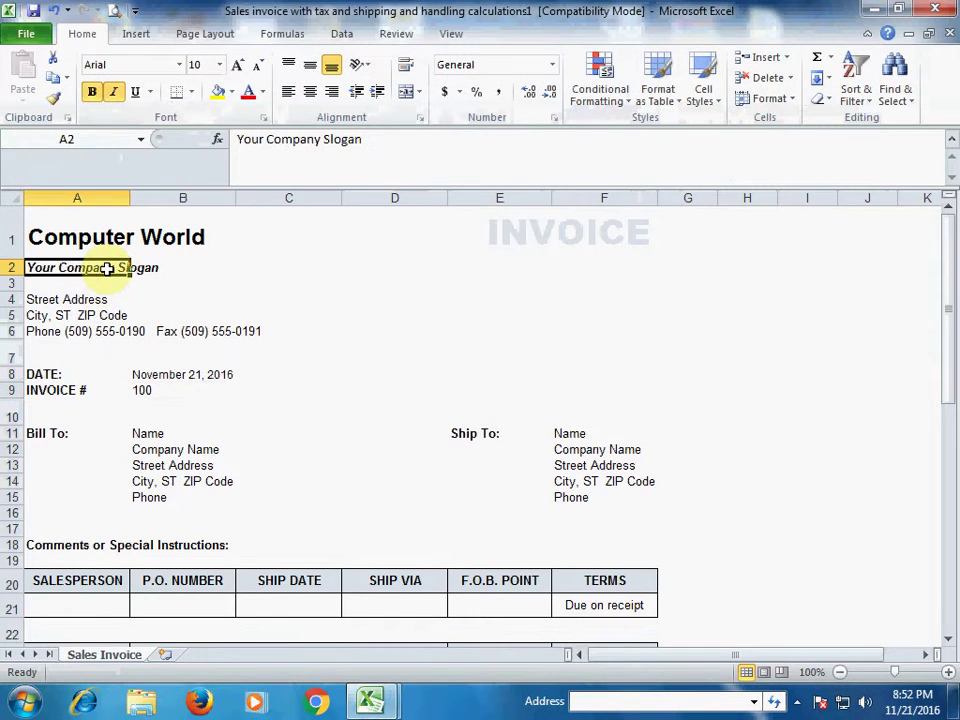
left_click(45, 301)
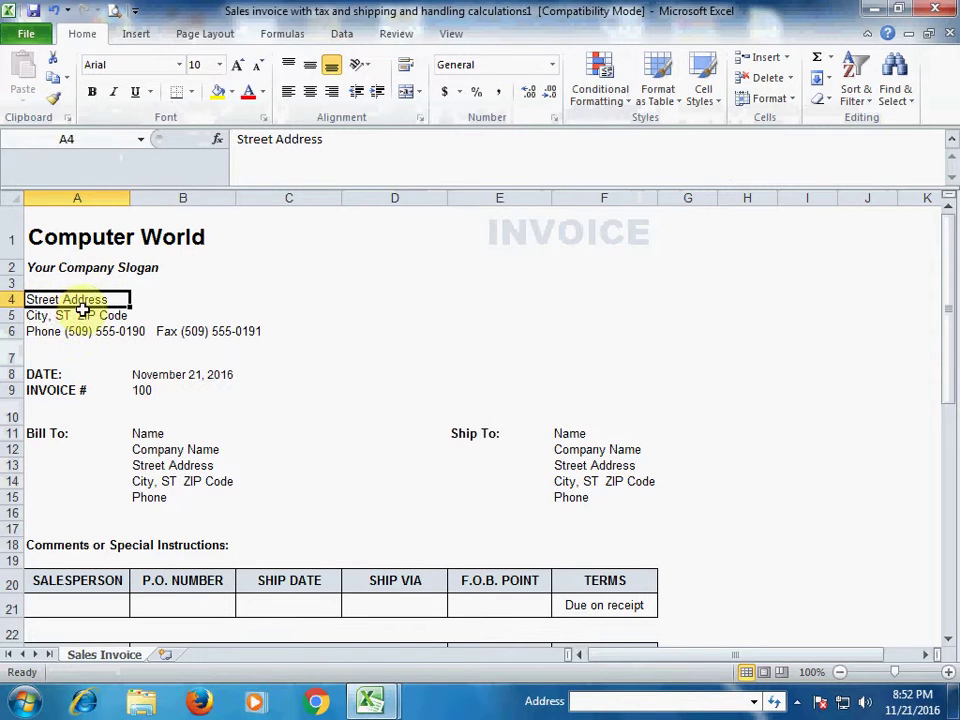
left_click(53, 317)
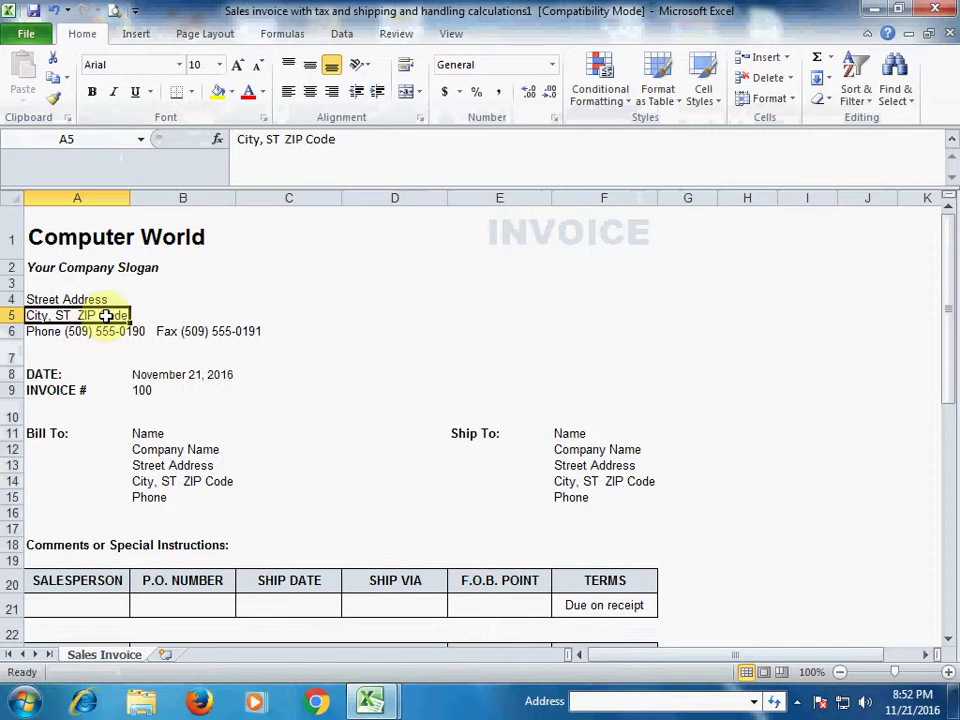
left_click(55, 332)
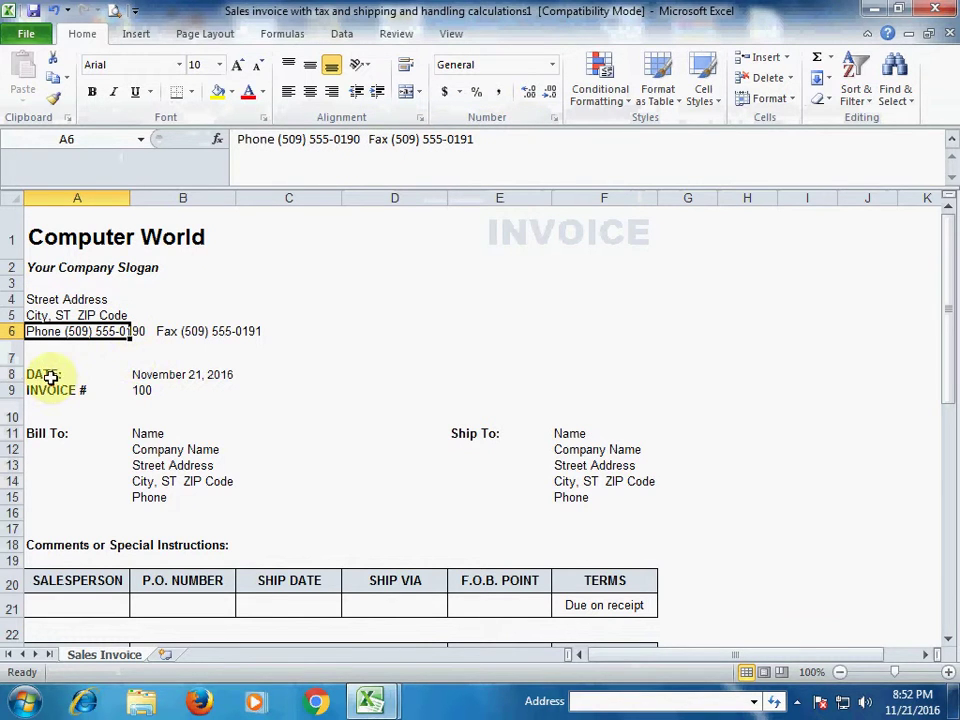
left_click(50, 376)
left_click(175, 374)
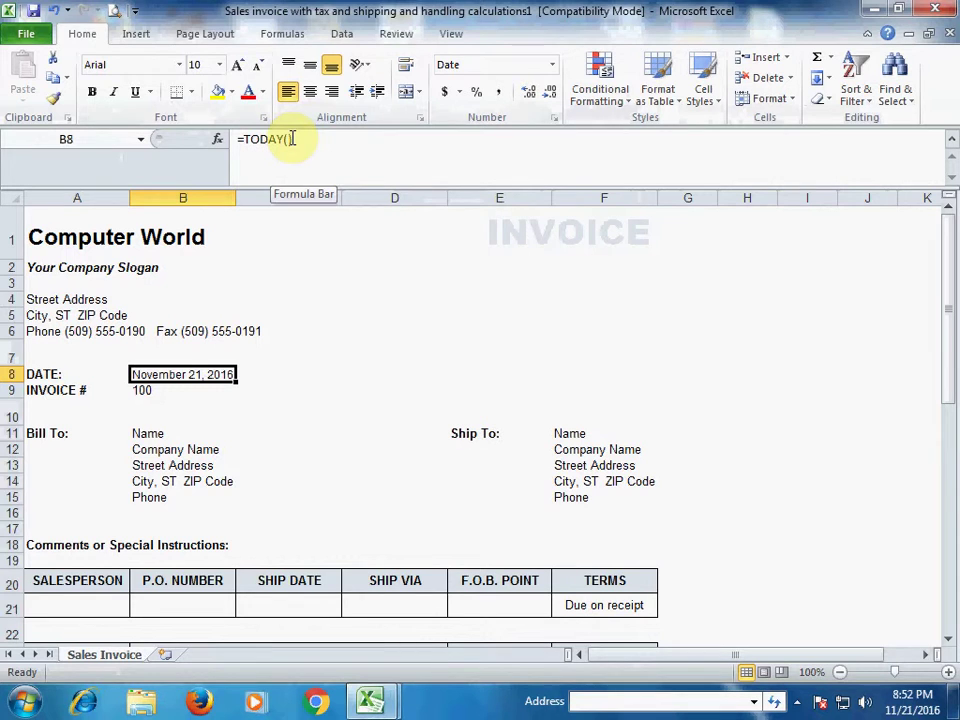
left_click(71, 393)
left_click(153, 390)
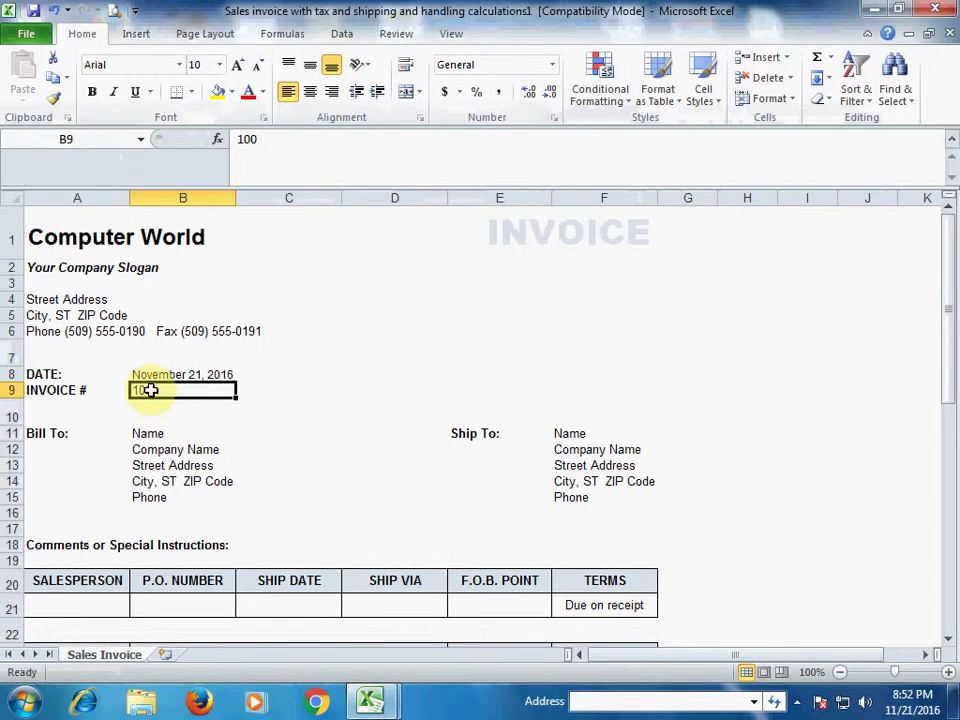
left_click(64, 437)
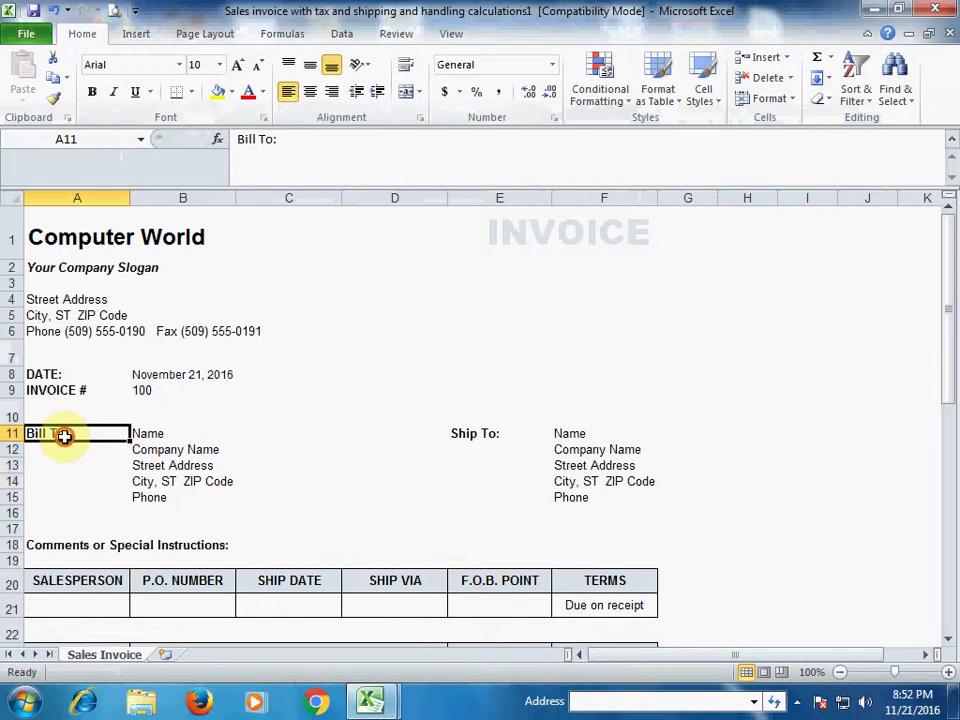
left_click(149, 433)
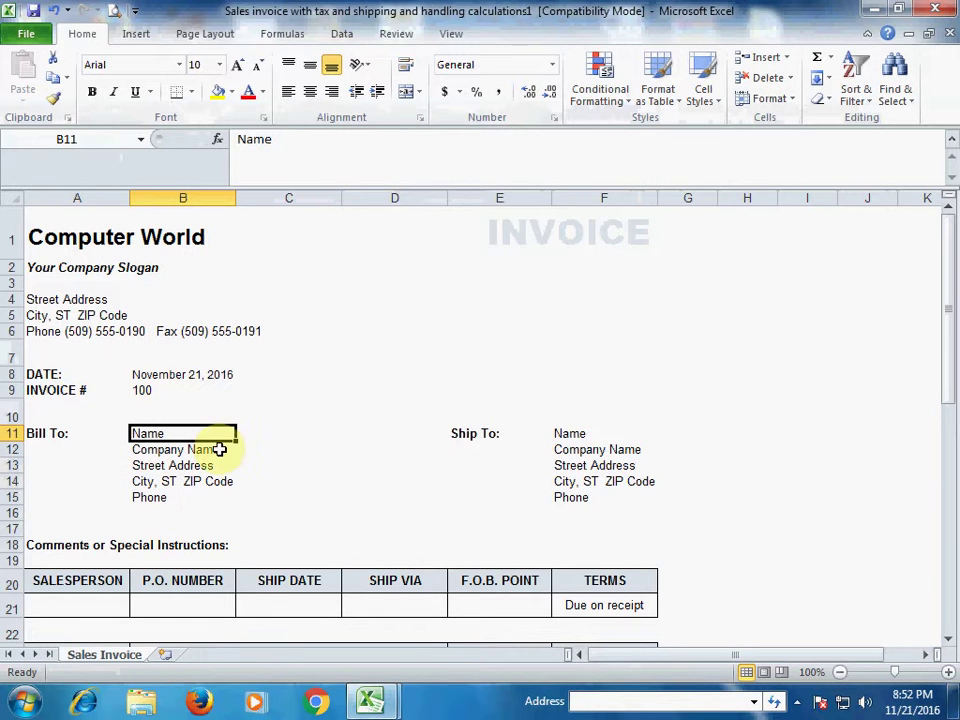
left_click(500, 448)
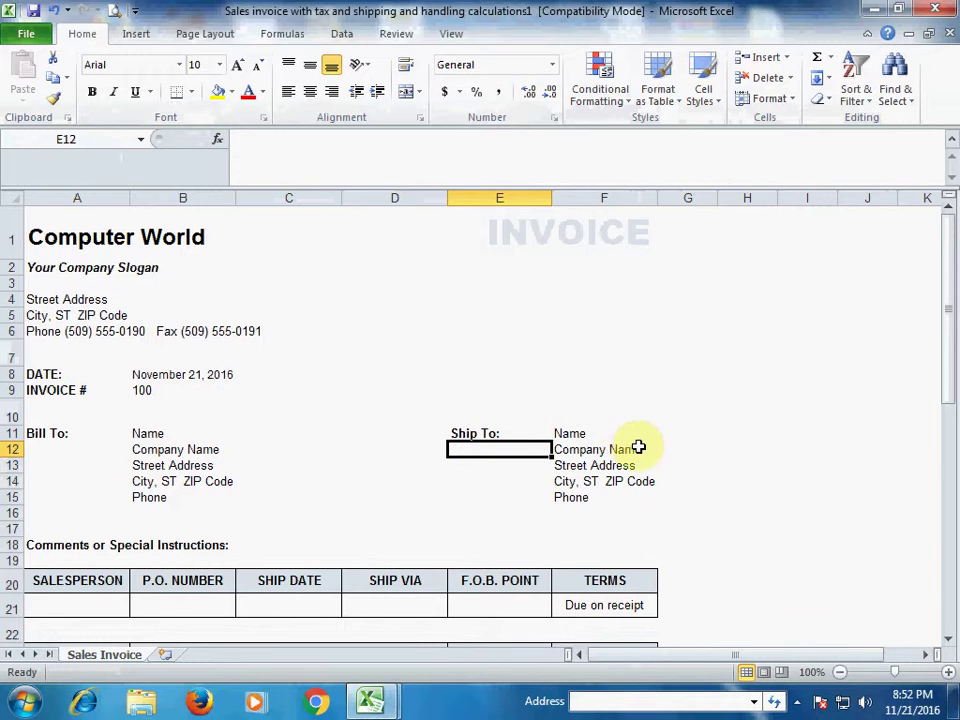
left_click(568, 435)
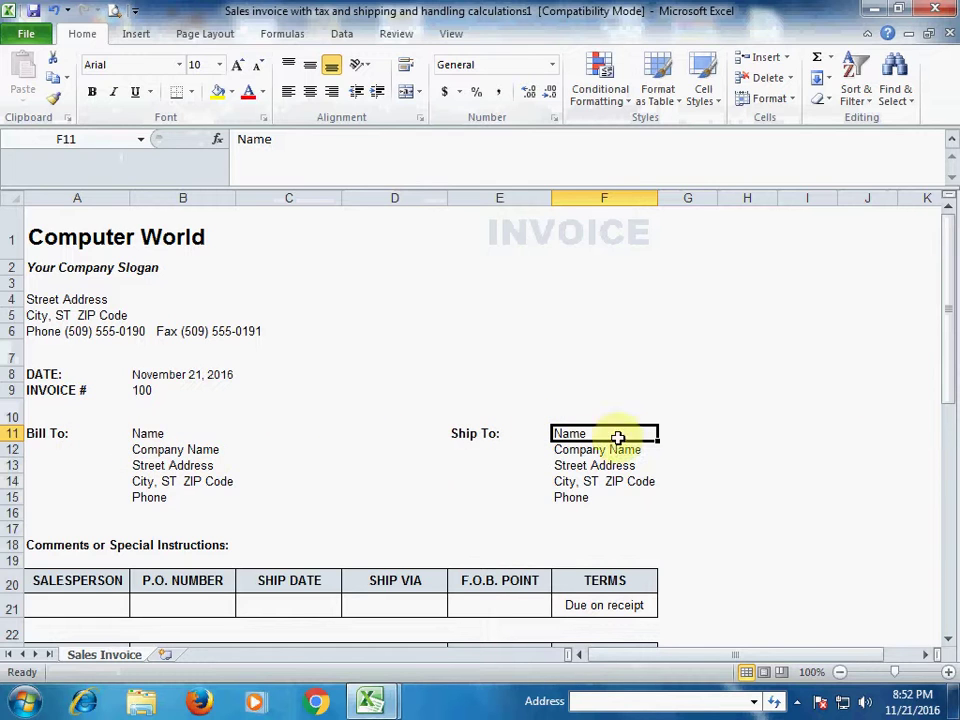
left_click(156, 433)
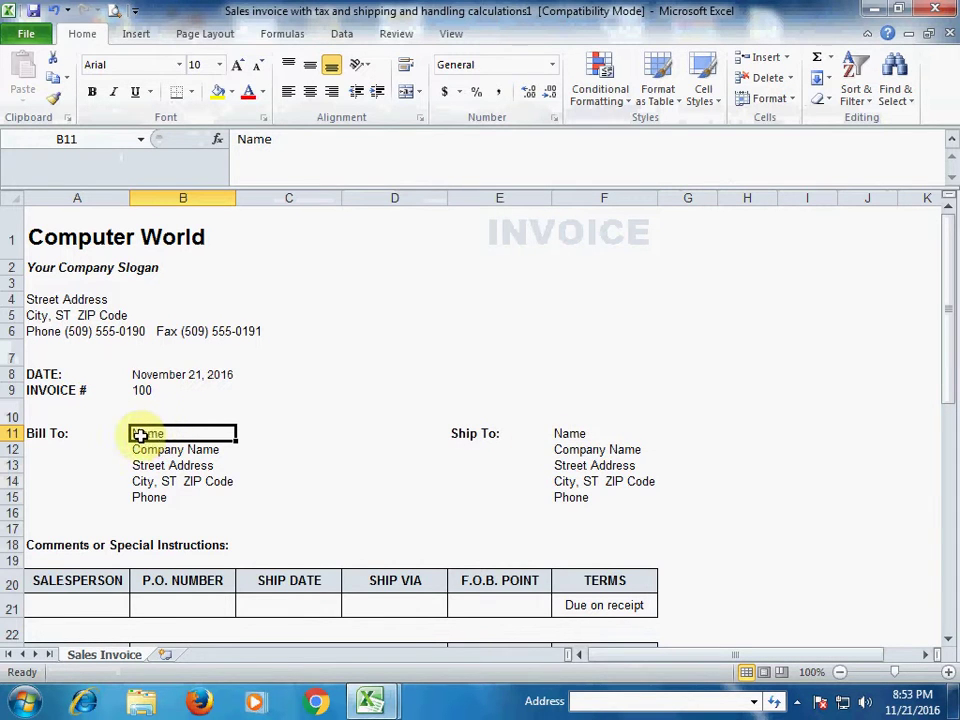
left_click(559, 433)
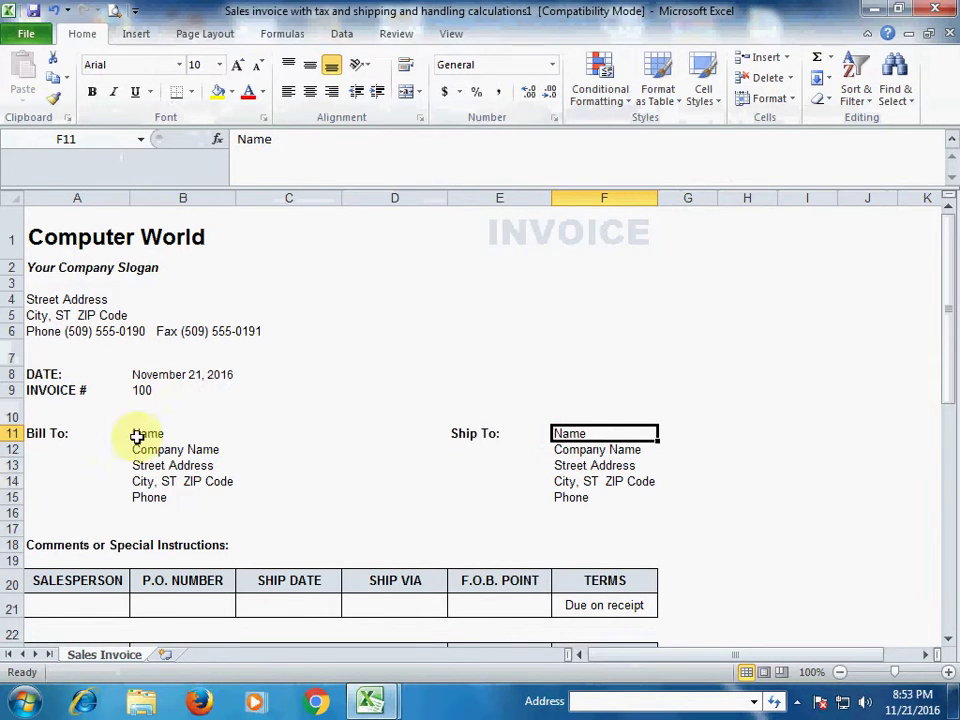
scroll(210, 445, "down", 2)
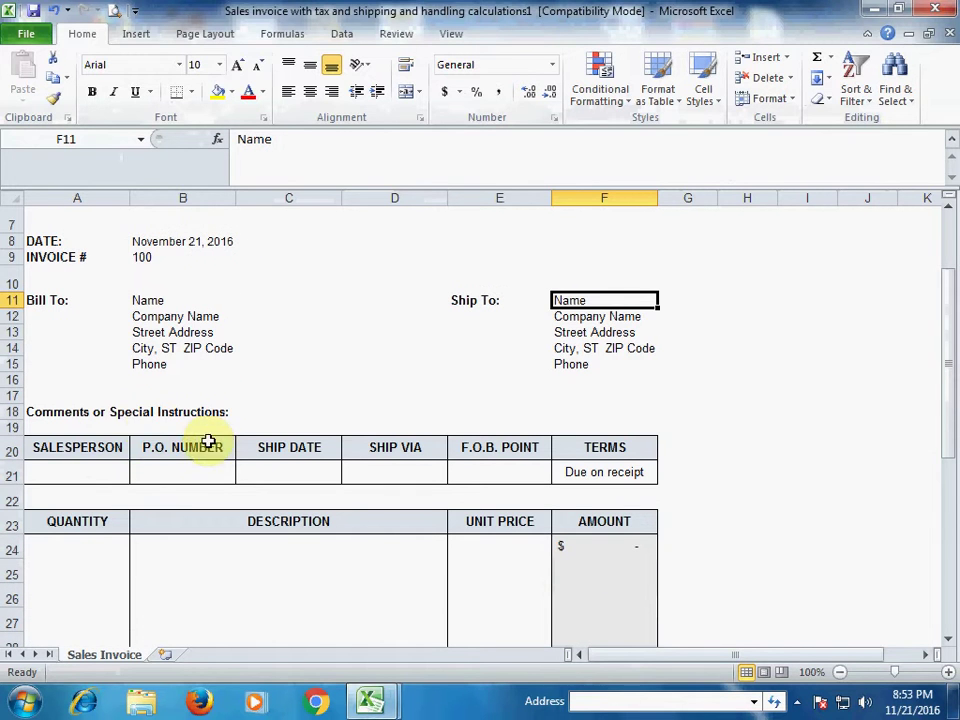
left_click(96, 474)
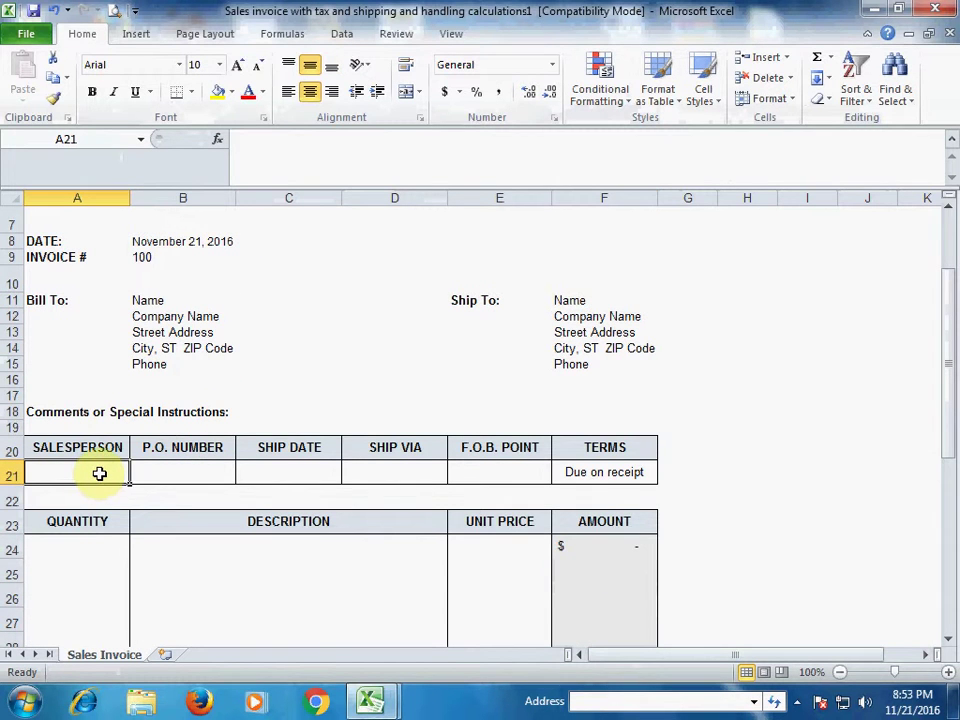
left_click(182, 474)
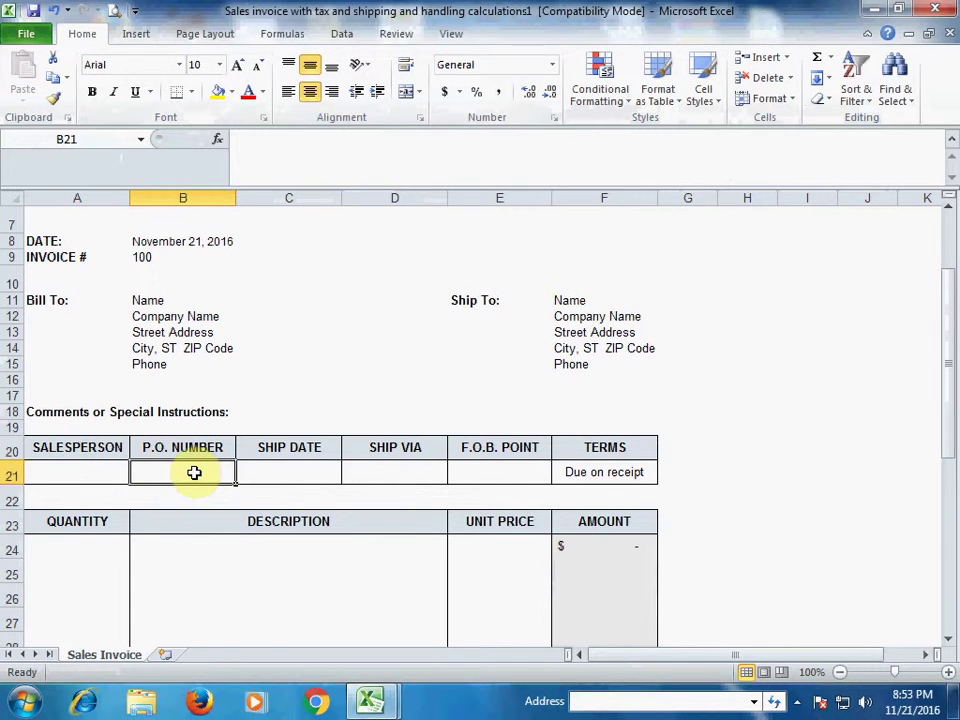
left_click(290, 470)
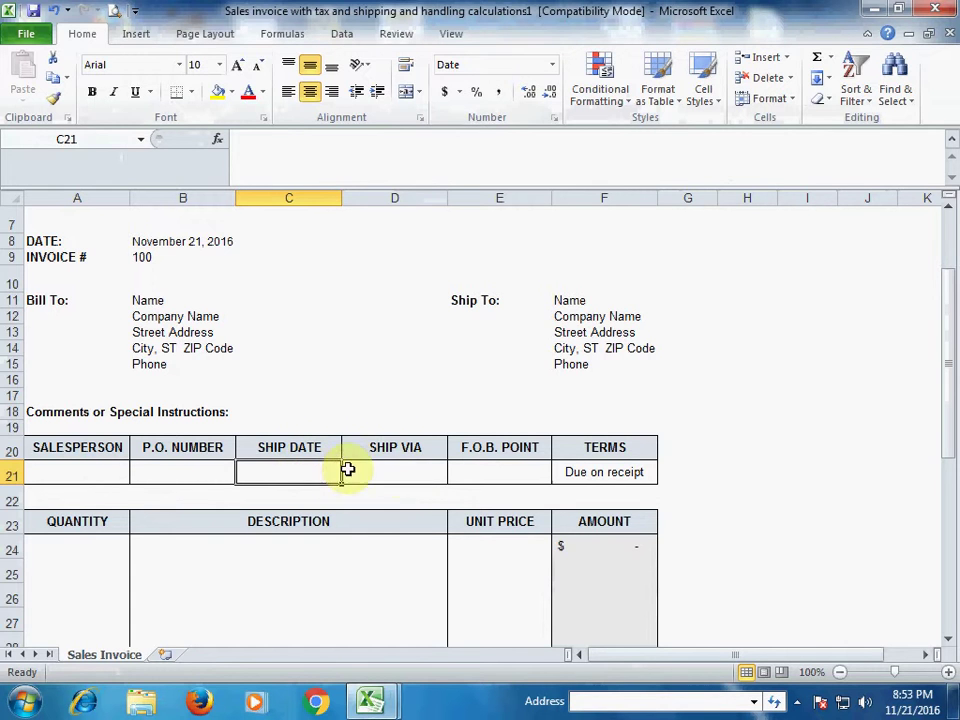
left_click(413, 472)
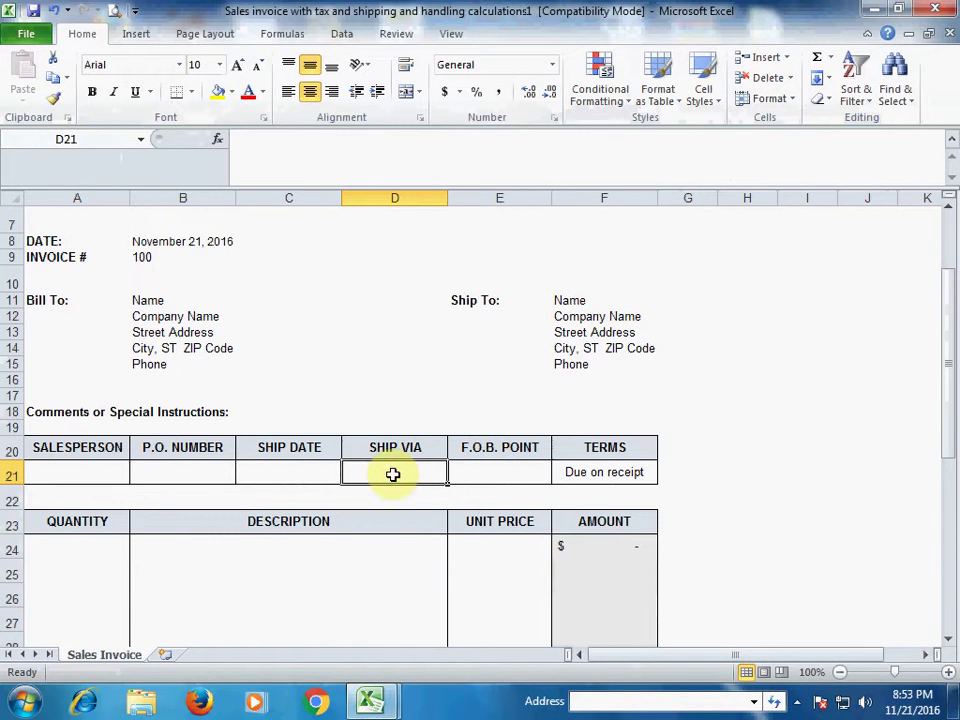
scroll(100, 500, "down", 1)
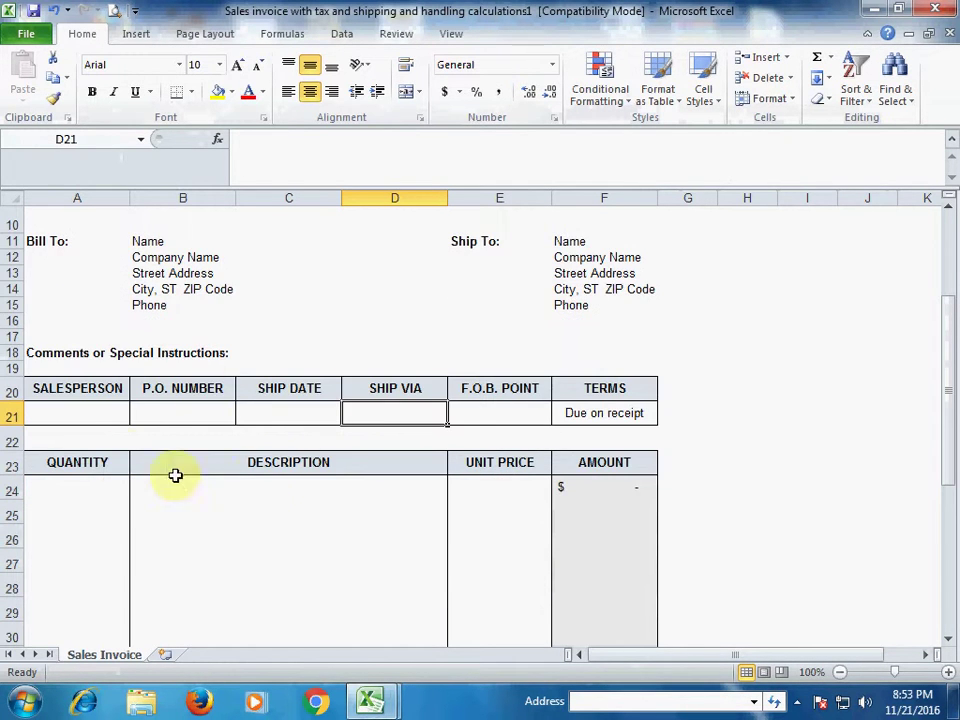
scroll(150, 407, "up", 2)
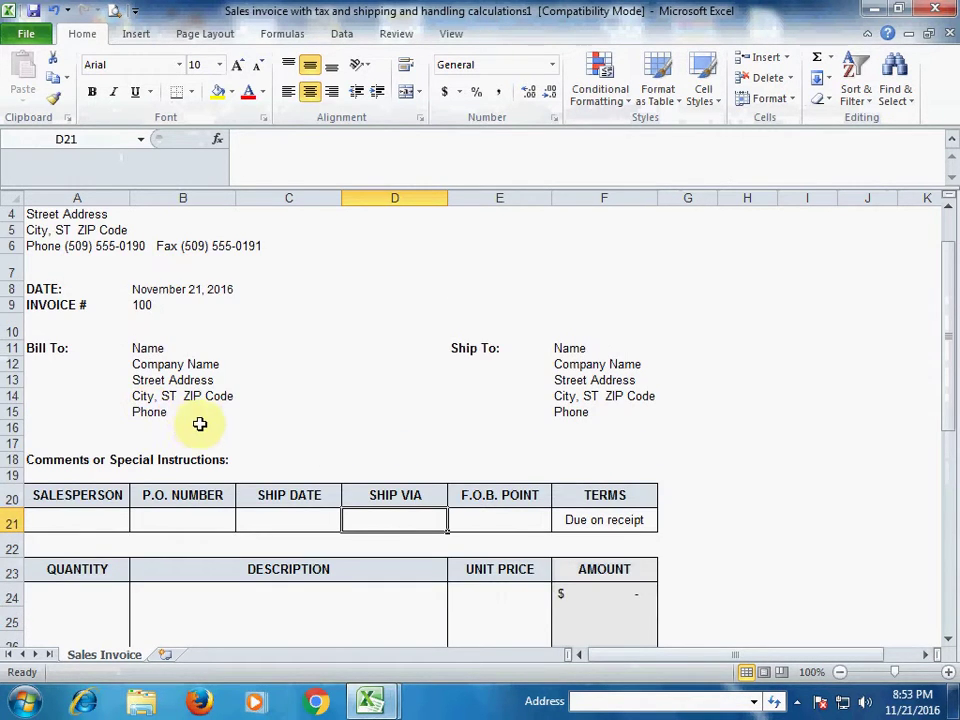
scroll(228, 393, "down", 3)
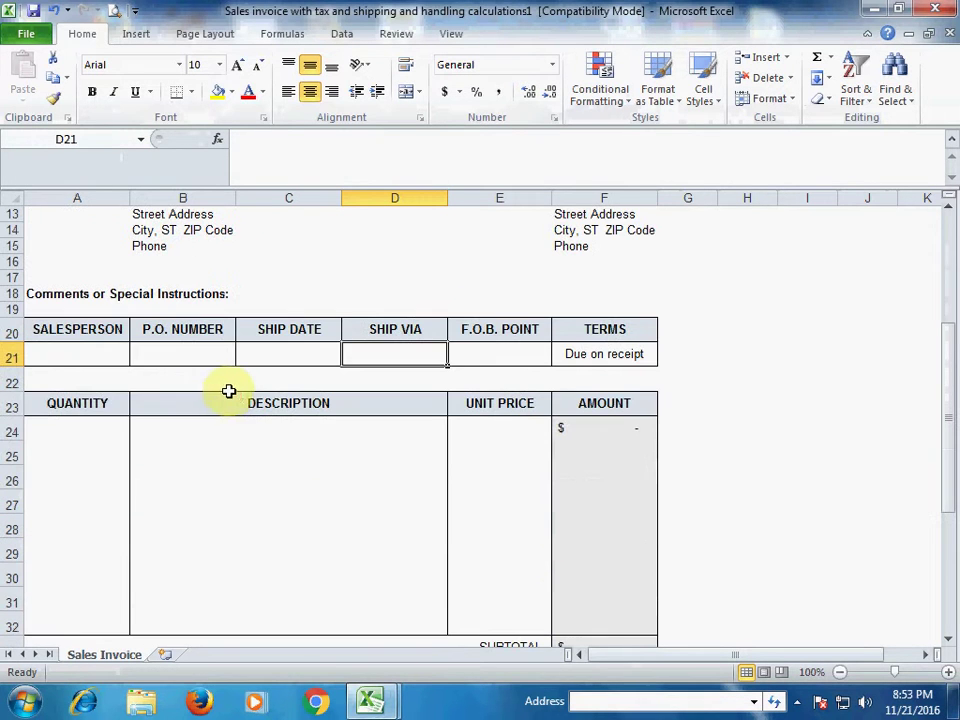
Fill invoice row 24 with quantity 50, description LCD and unit price 8000
left_click(80, 435)
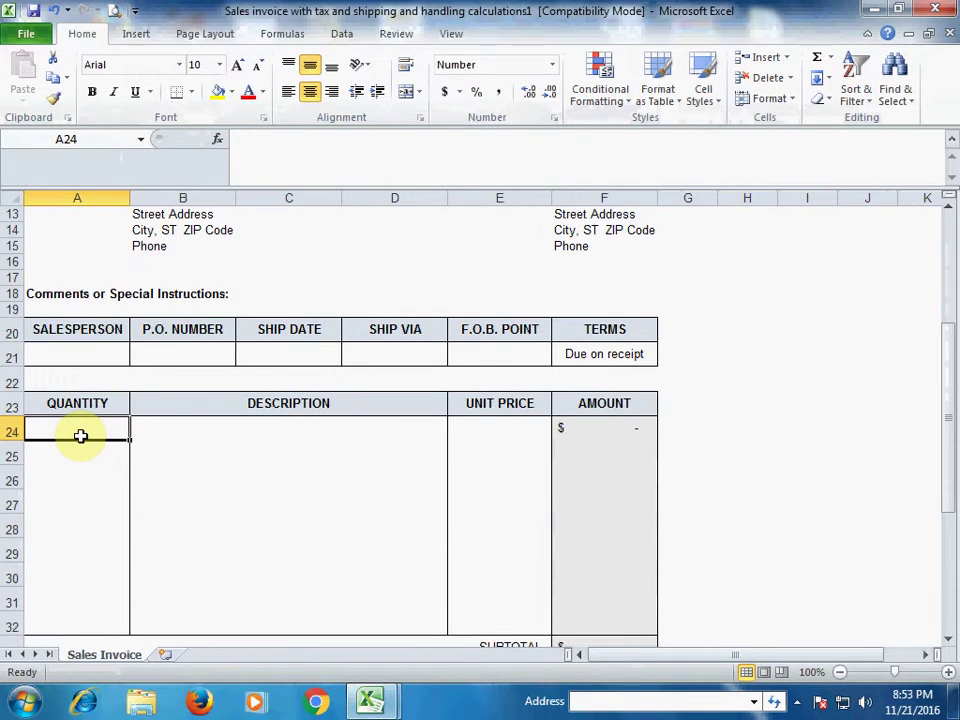
type("50")
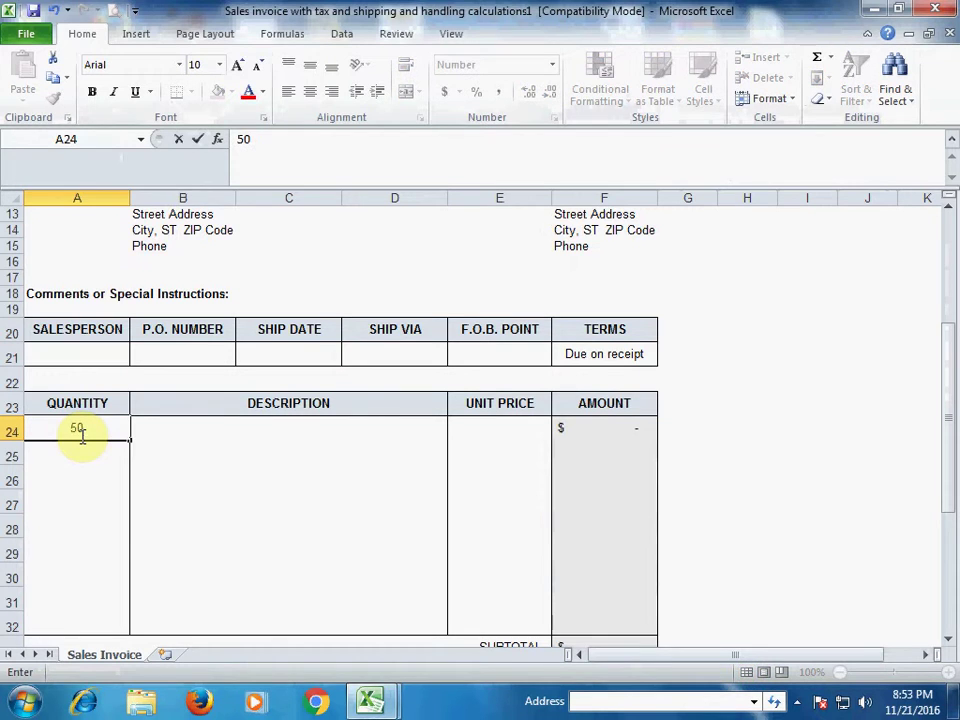
key("Tab")
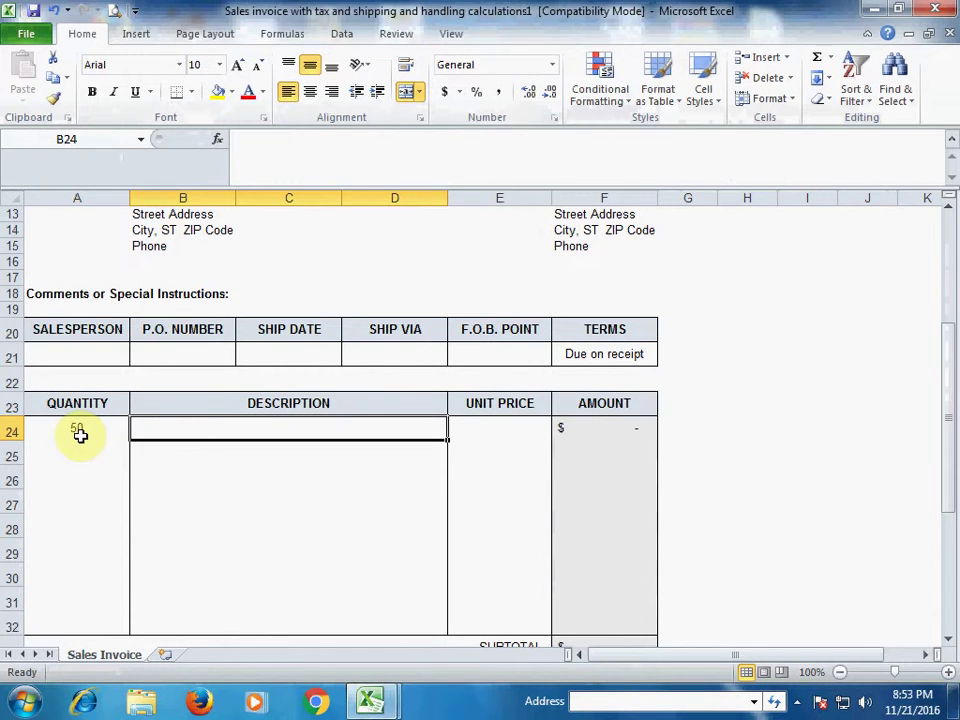
type("LCD")
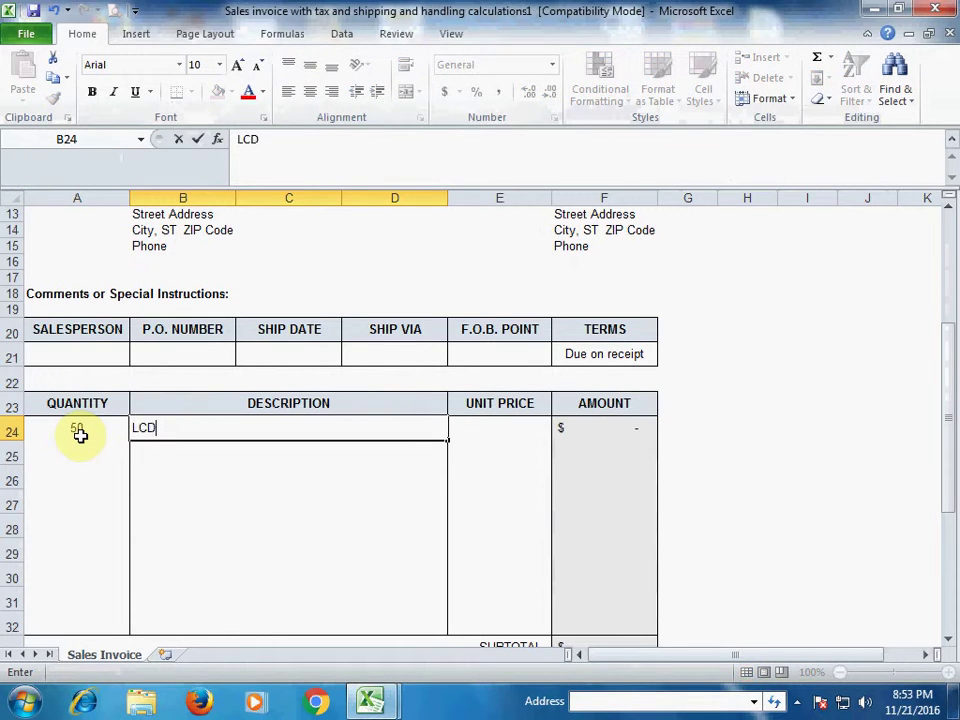
key("Tab")
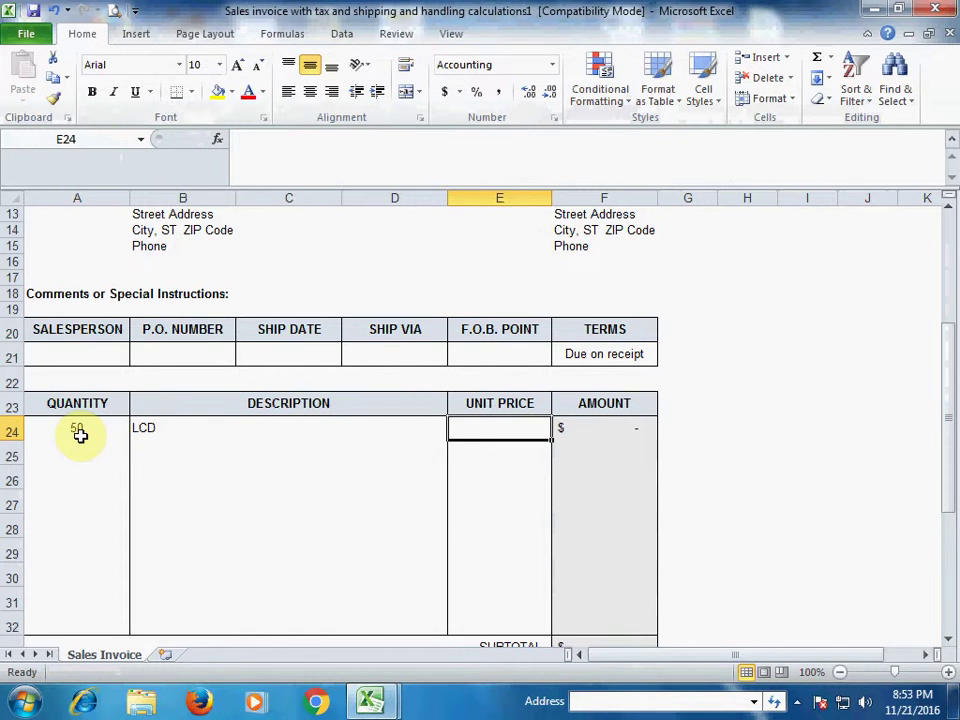
type("8000")
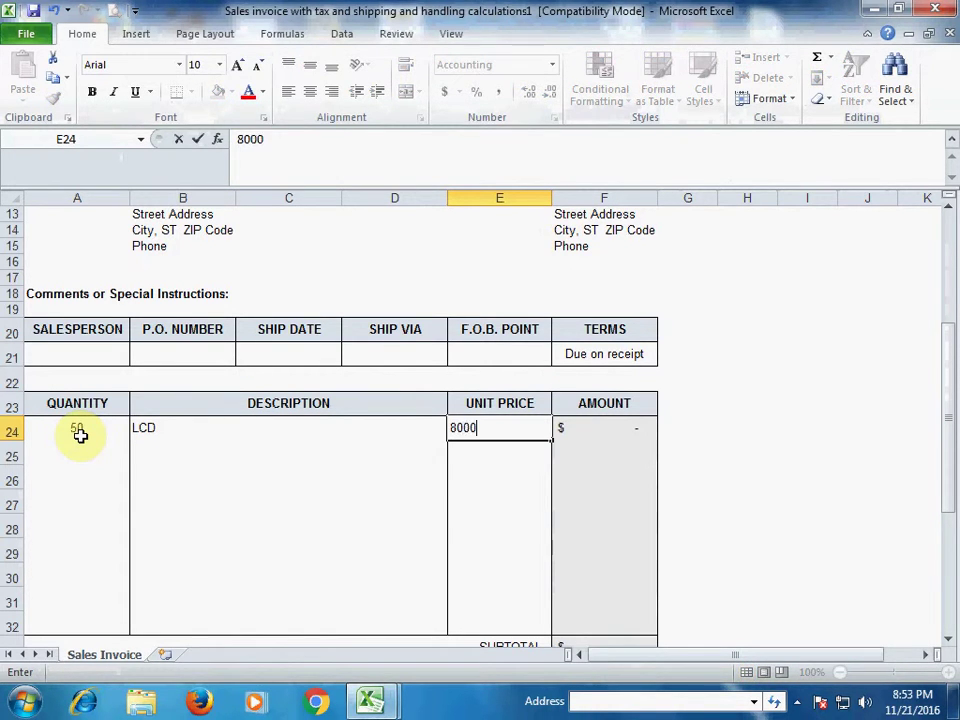
key("Tab")
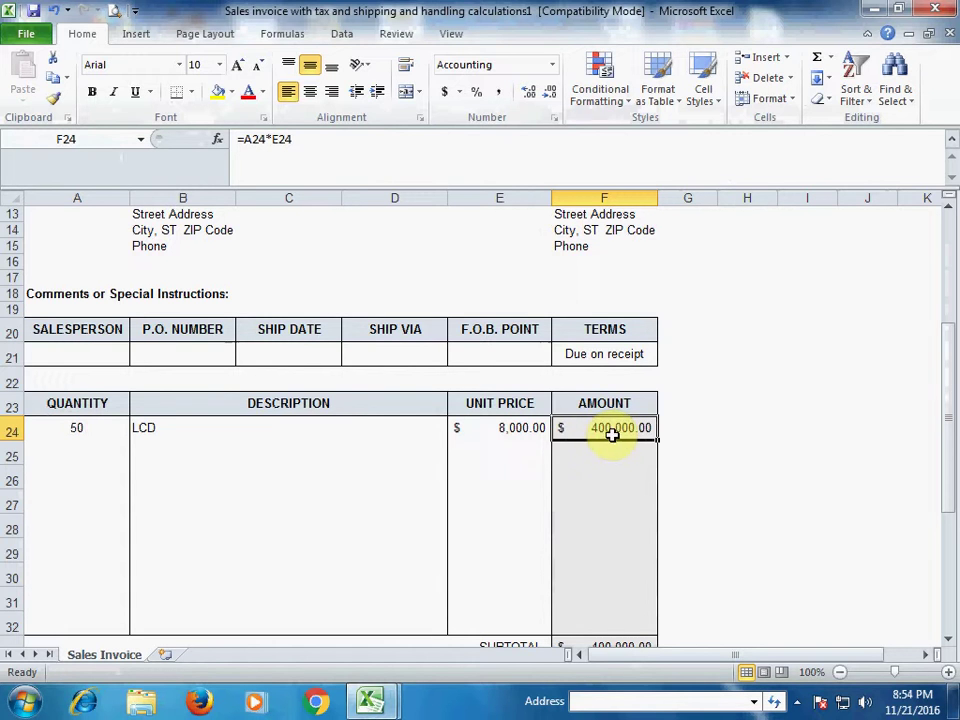
scroll(621, 427, "down", 2)
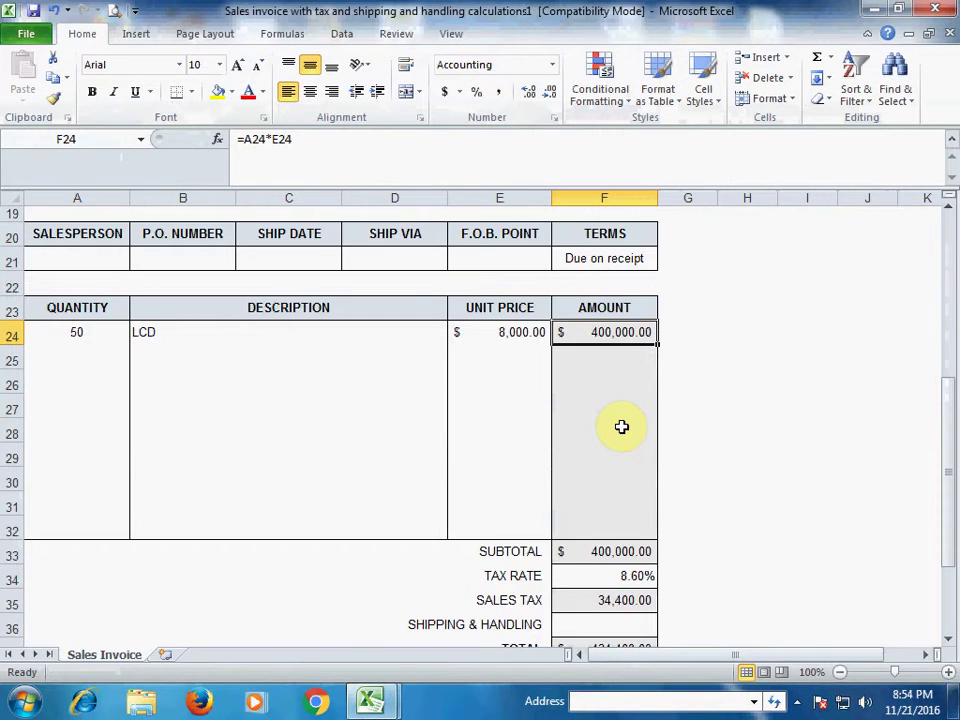
Set the tax rate in F34 to 15% and check the sales tax and total formulas
left_click(596, 552)
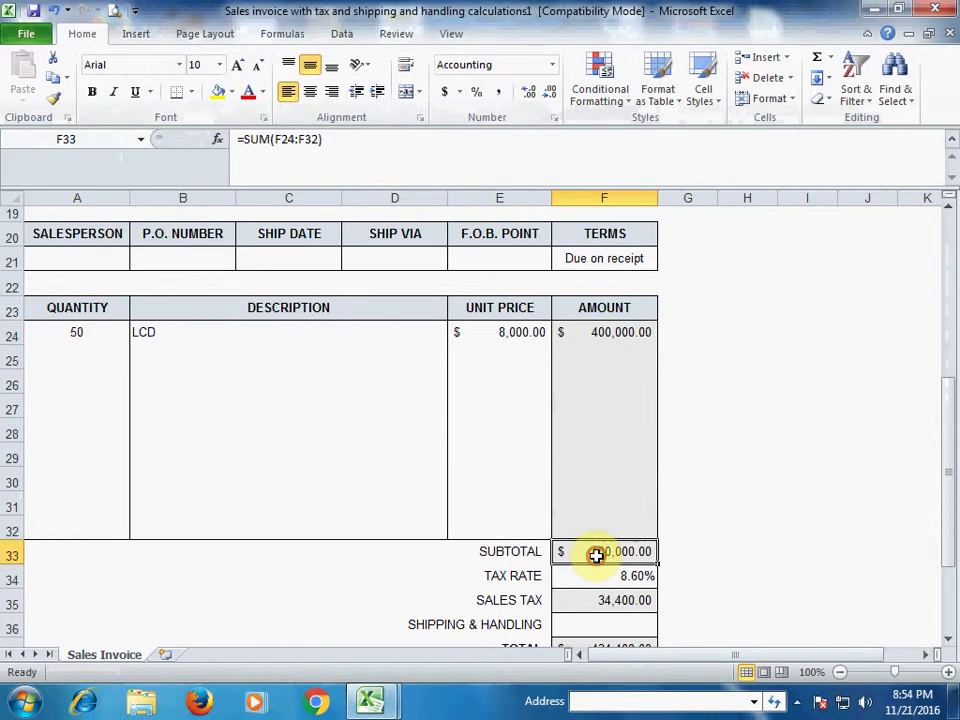
left_click(606, 577)
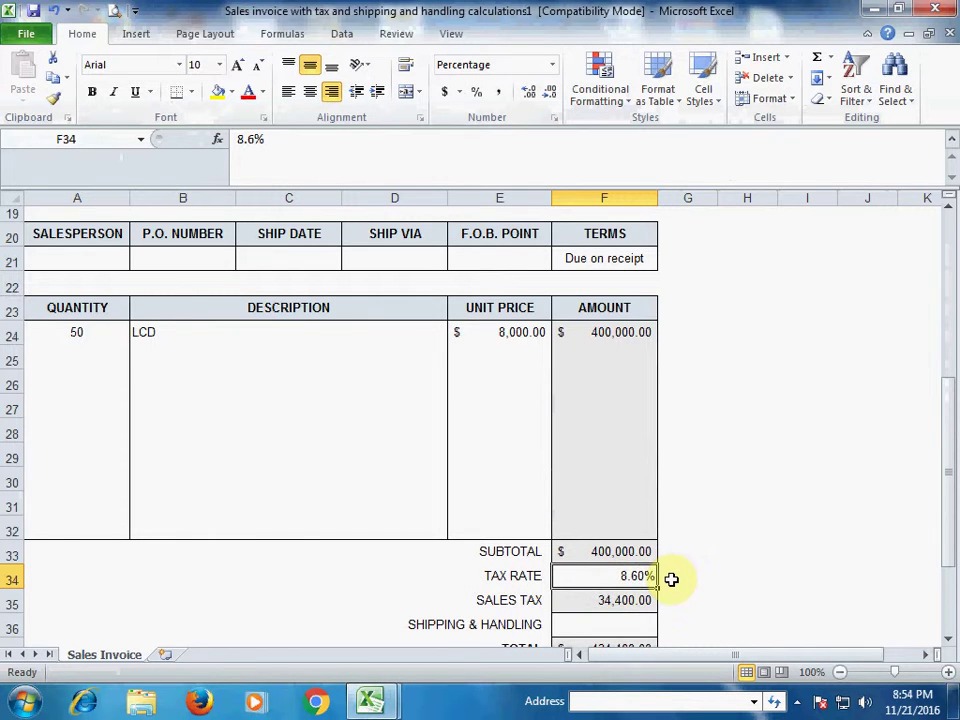
type("15")
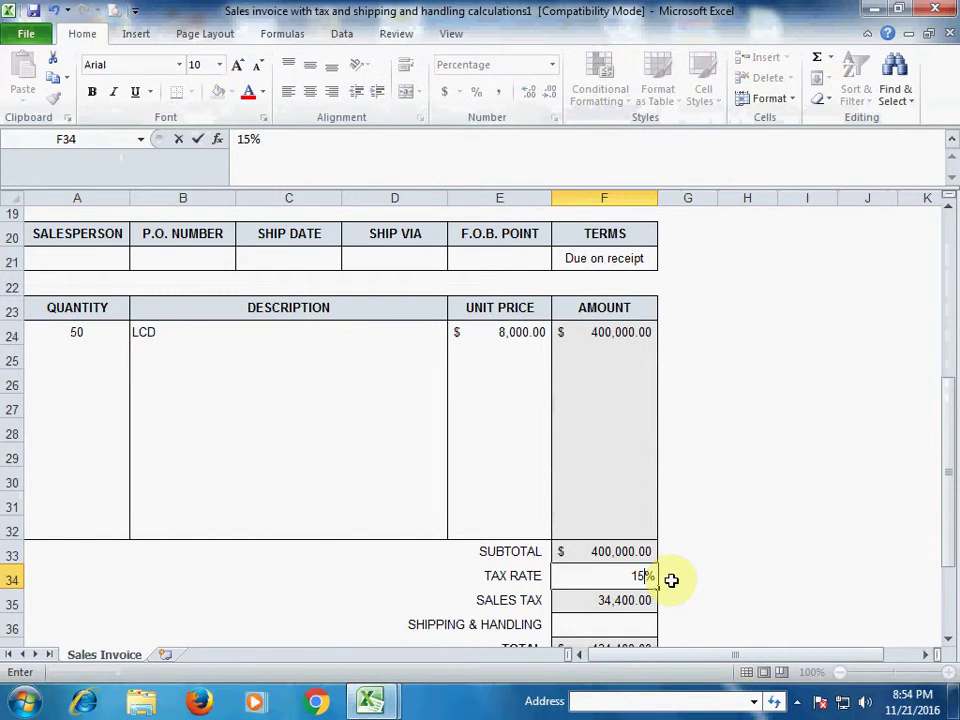
key("Return")
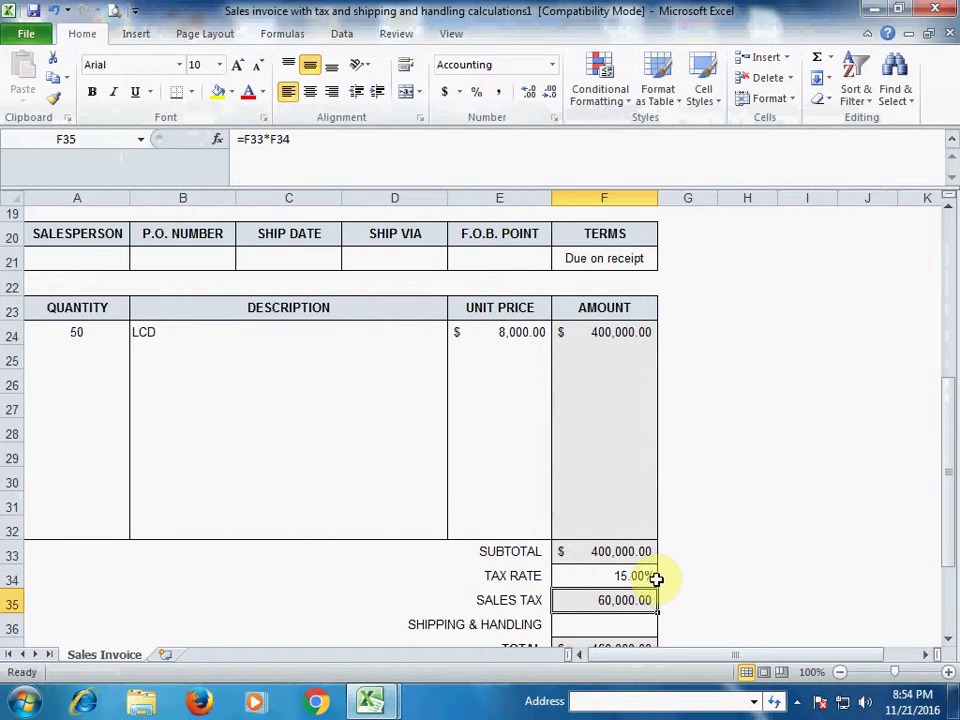
left_click(645, 576)
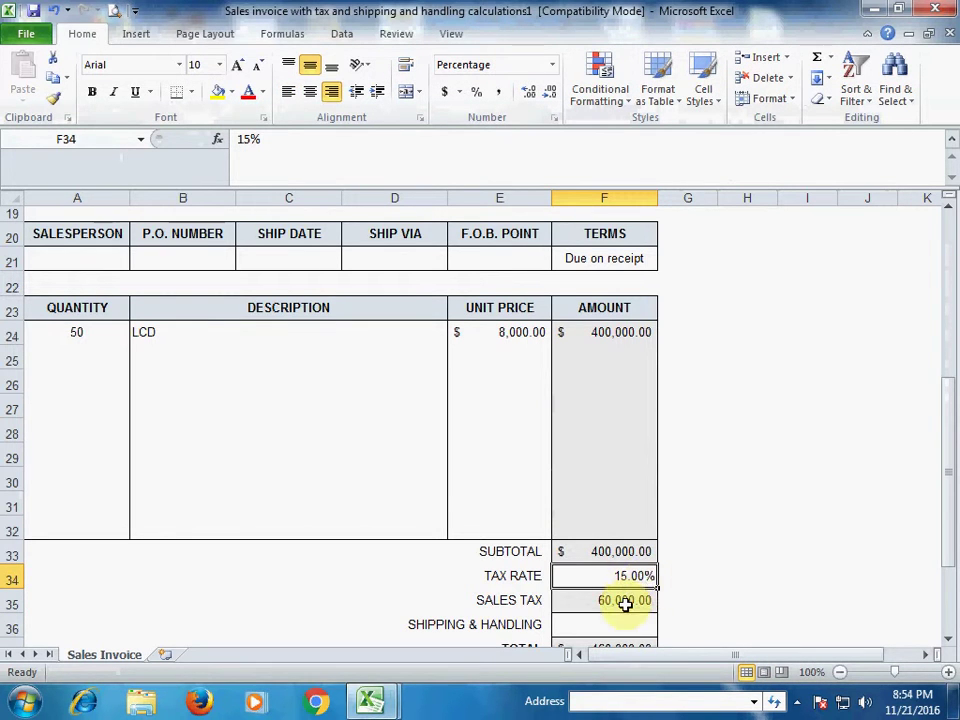
left_click(640, 603)
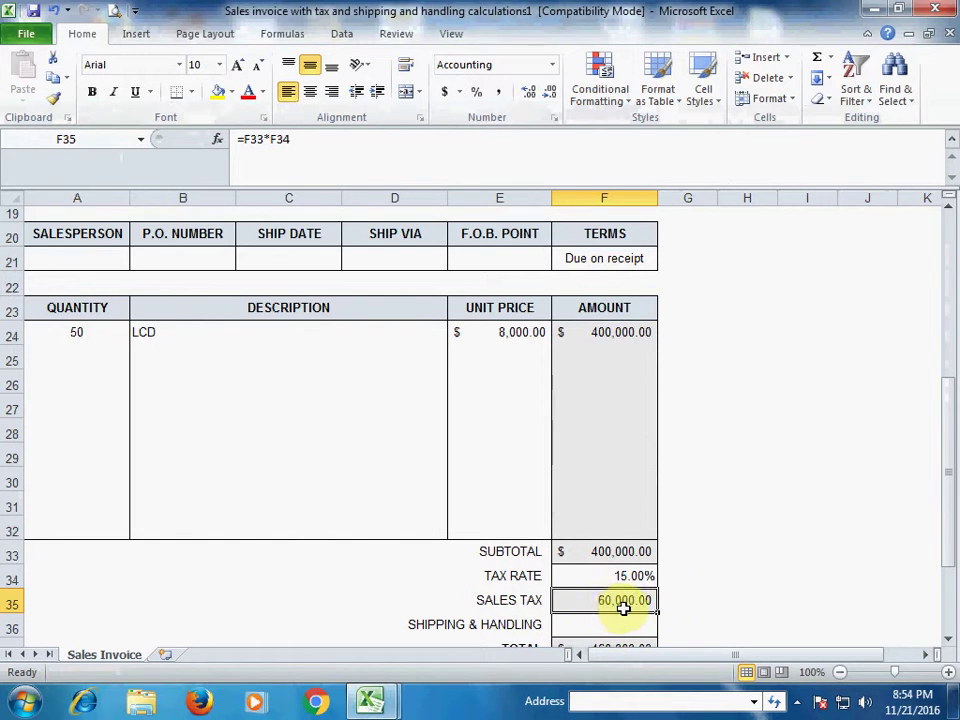
scroll(600, 590, "down", 2)
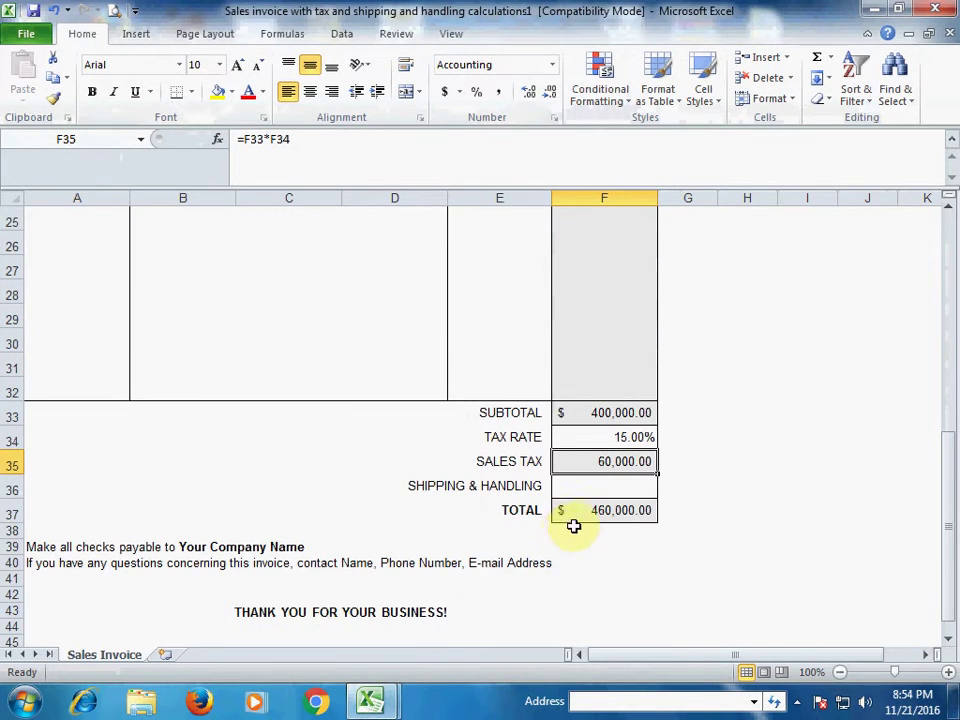
left_click(626, 511)
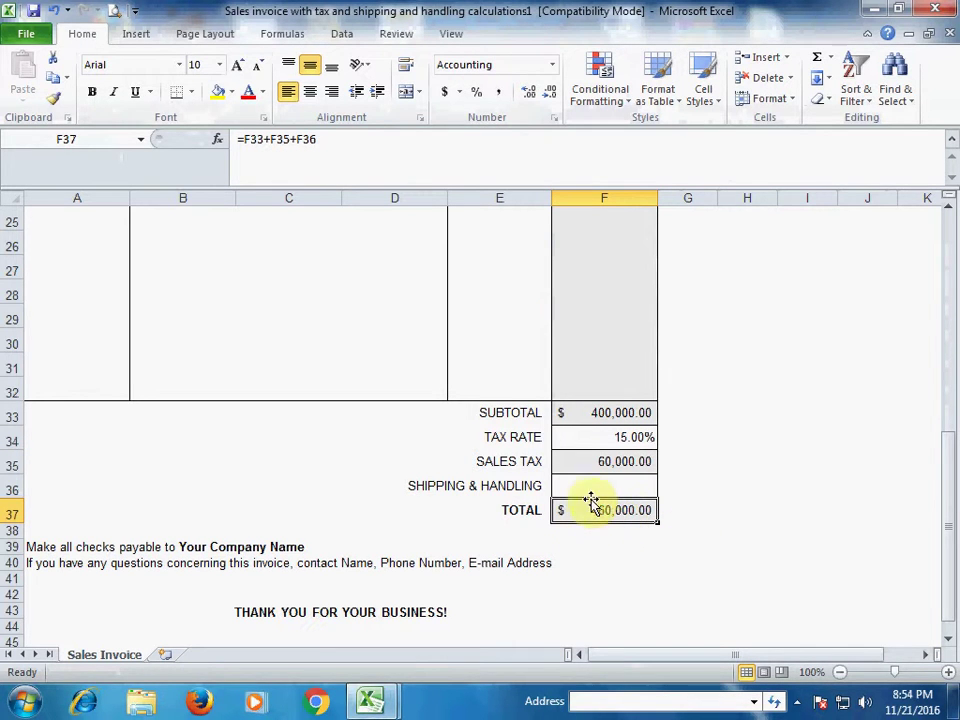
Enter 2000 as shipping and handling in F36 and review the updated invoice
left_click(607, 488)
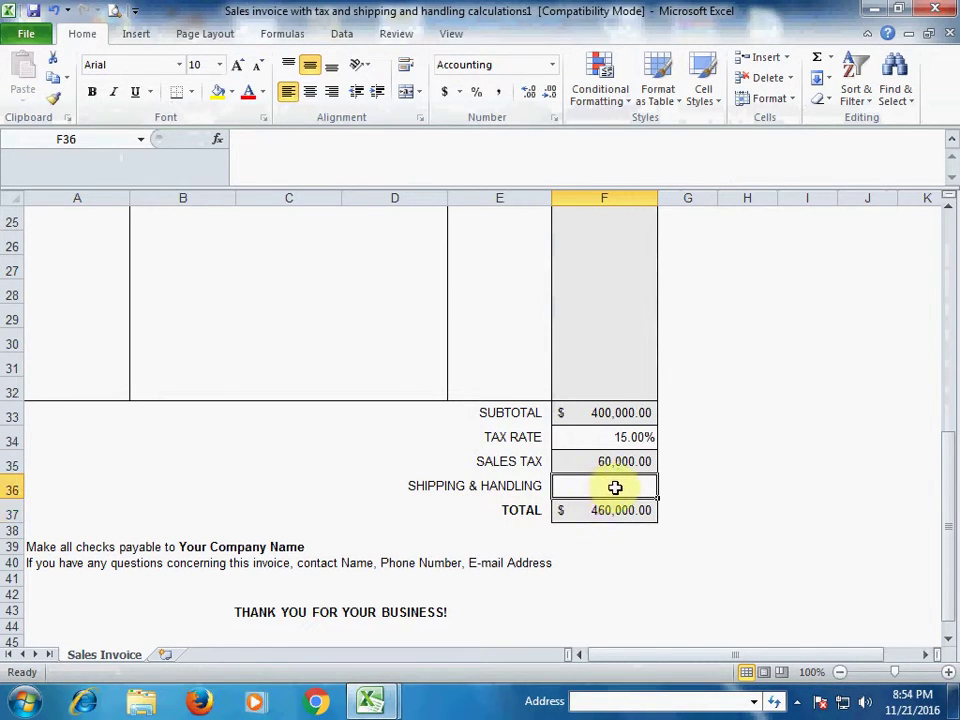
type("2000")
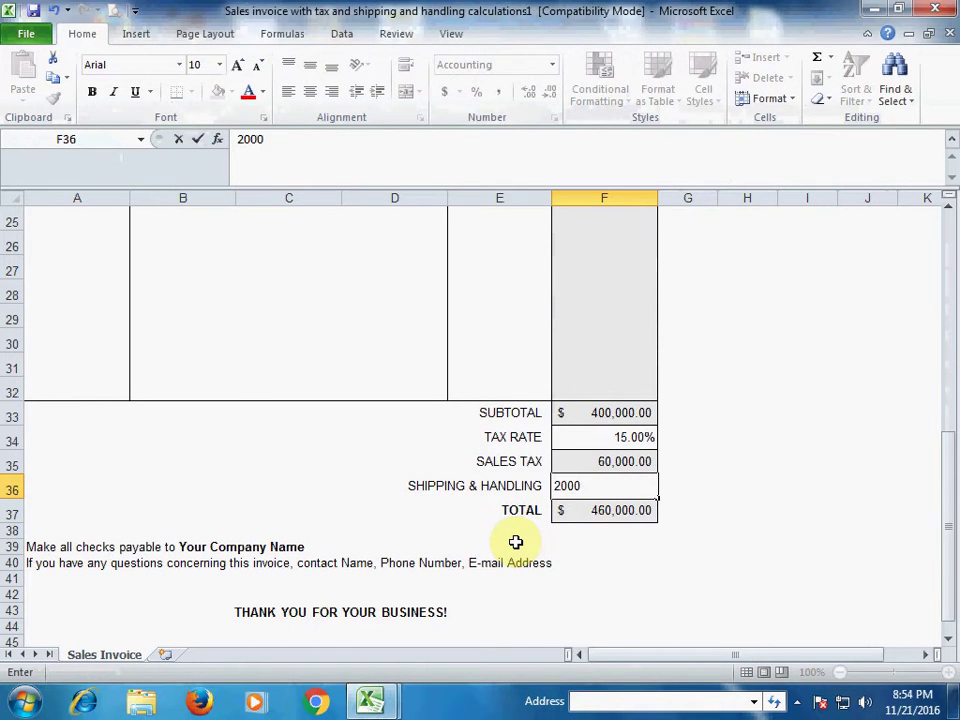
key("Return")
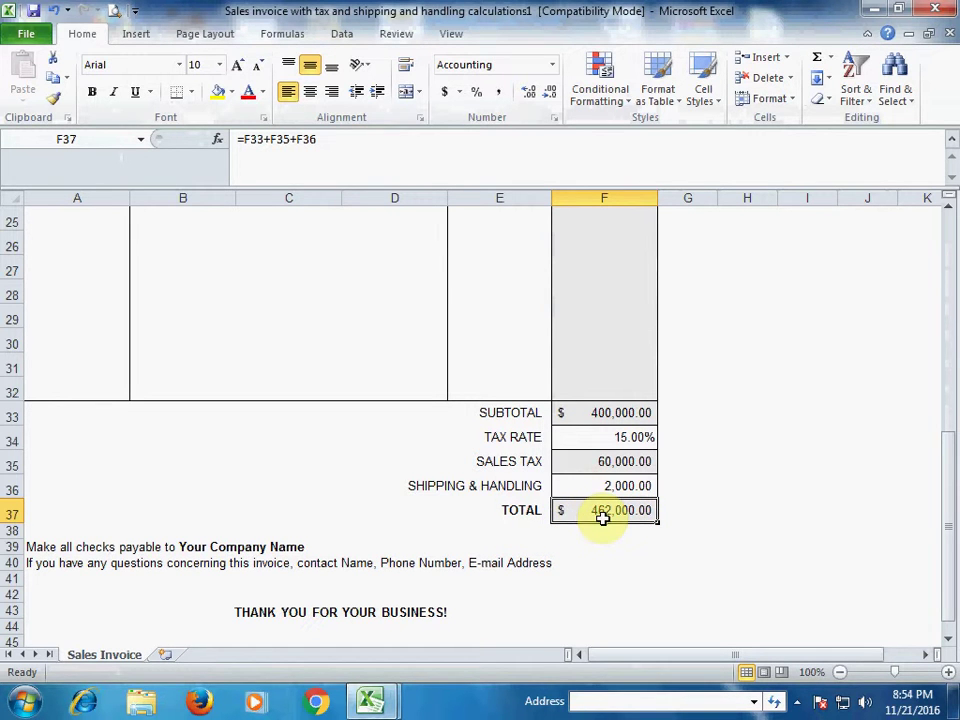
scroll(617, 500, "up", 4)
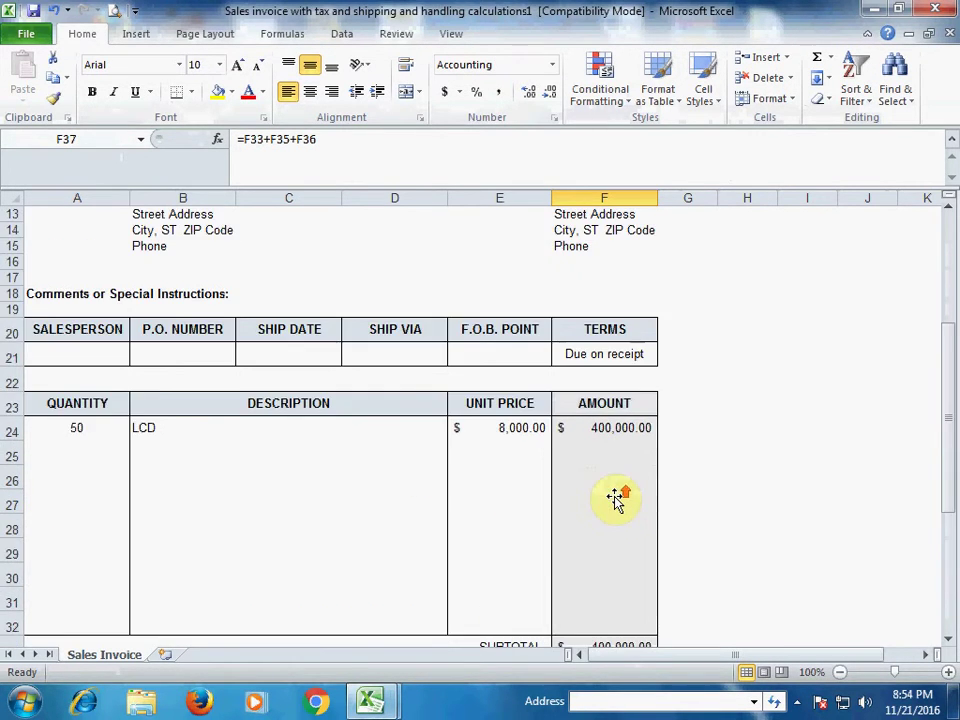
scroll(617, 503, "up", 3)
scroll(617, 500, "up", 1)
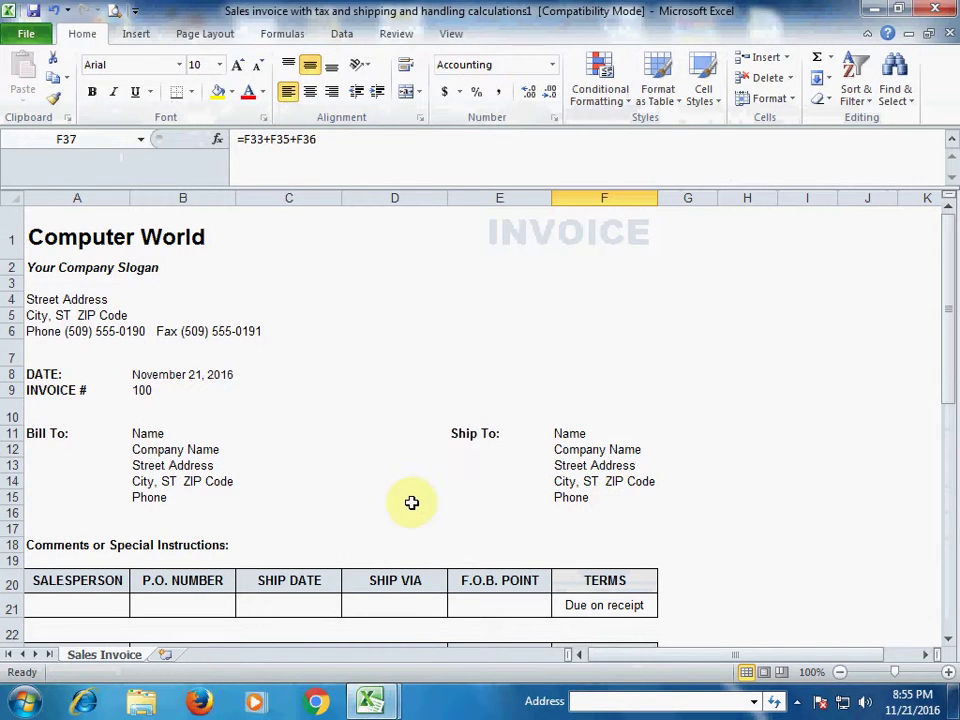
scroll(412, 500, "down", 3)
scroll(412, 500, "down", 3)
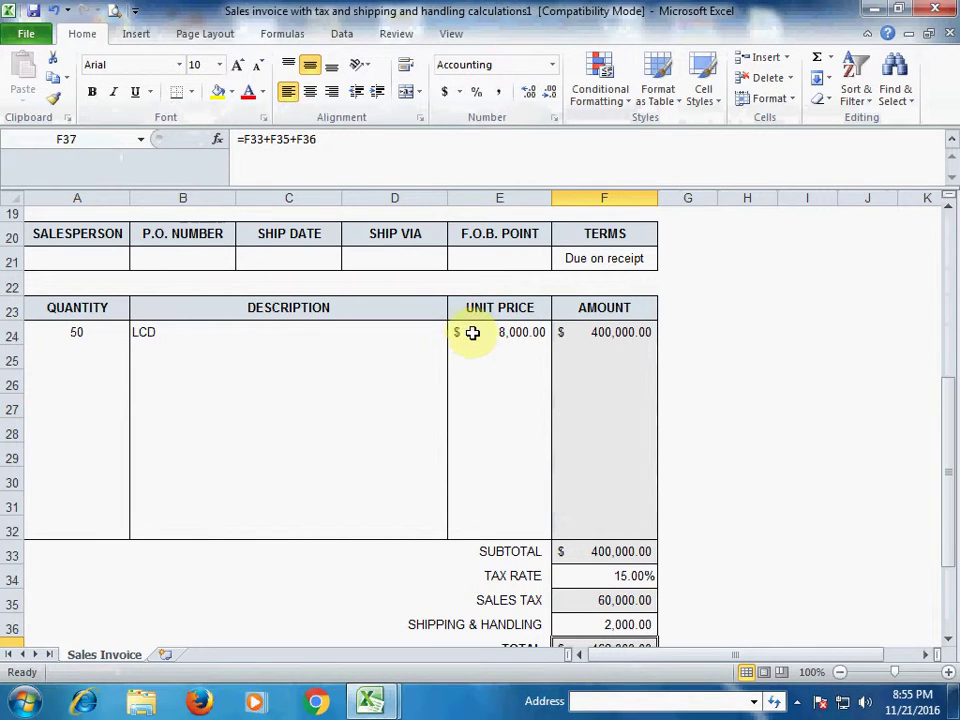
Set the E24 unit price's Accounting symbol to None
left_click(472, 332)
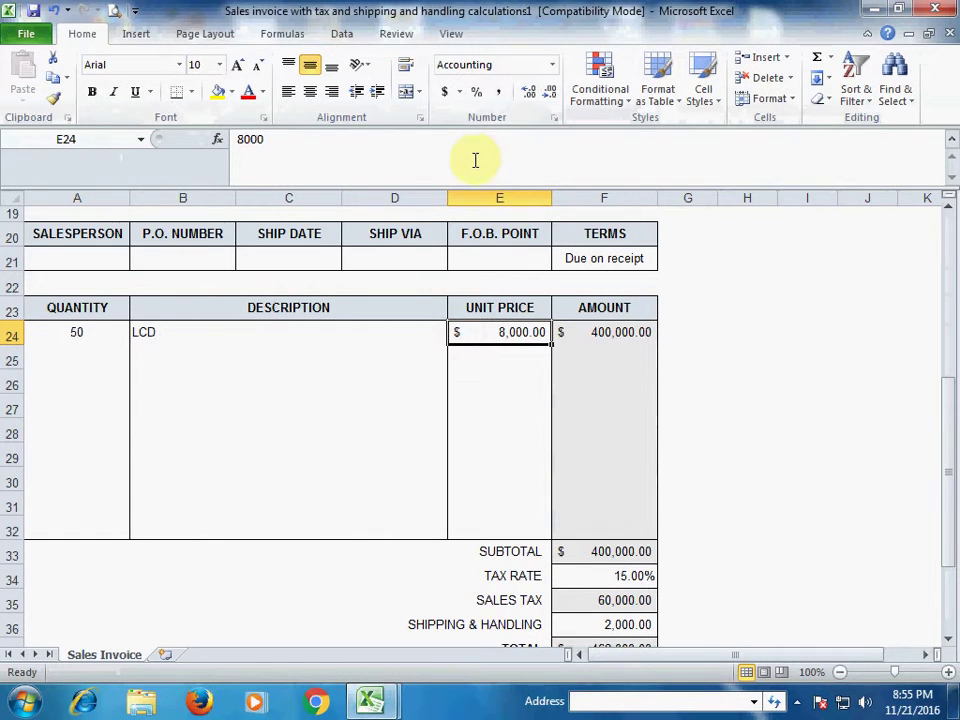
left_click(555, 120)
left_click(673, 196)
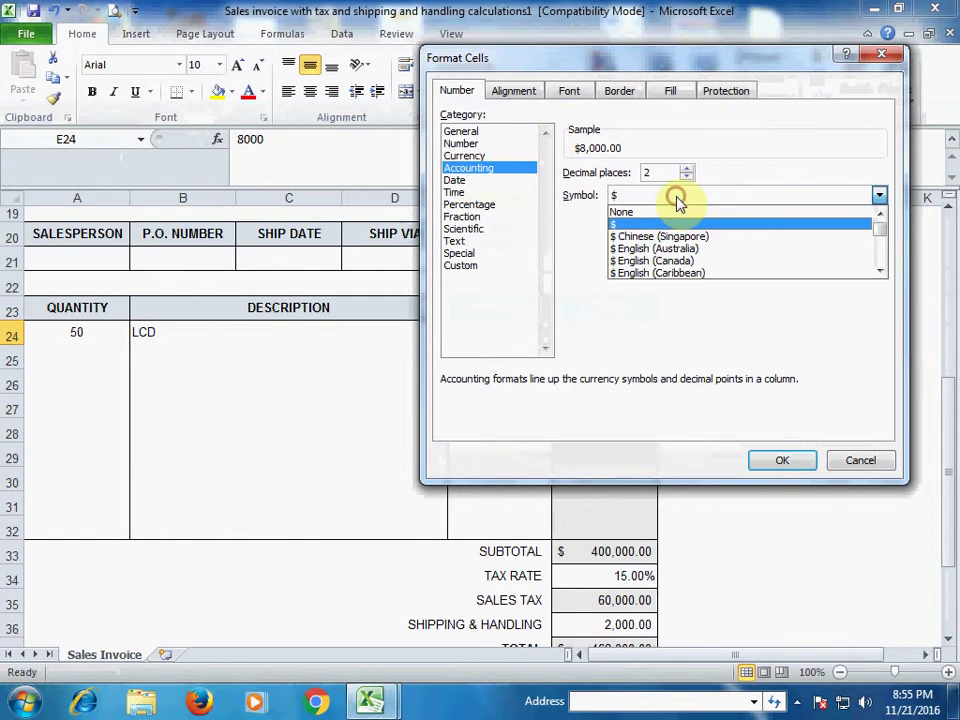
left_click(636, 212)
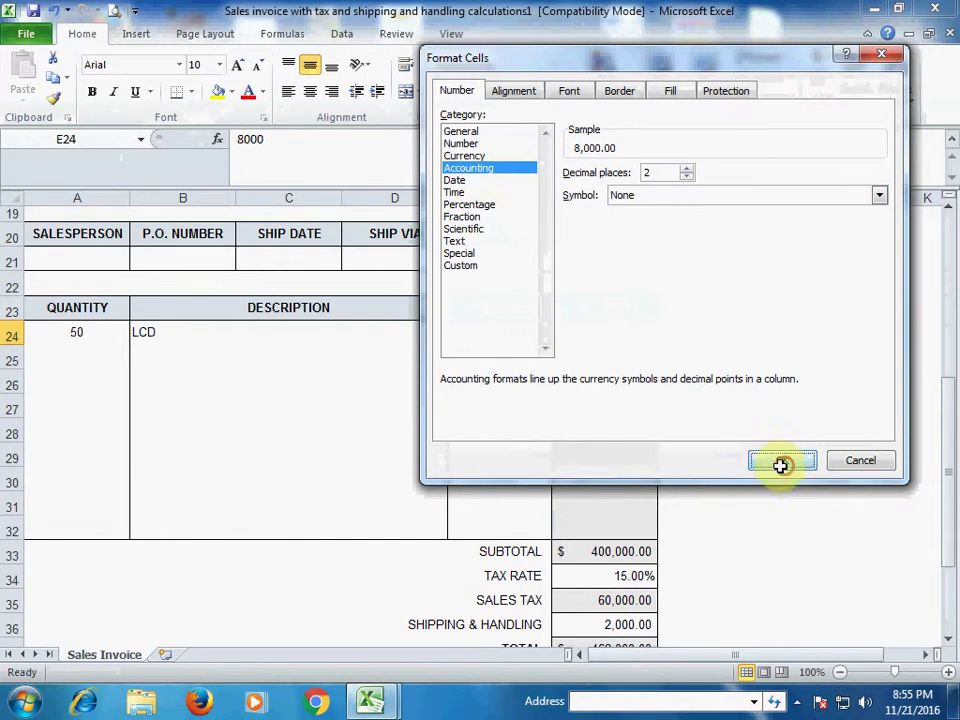
left_click(782, 461)
Set the F24 line amount's Accounting symbol to None
left_click(608, 338)
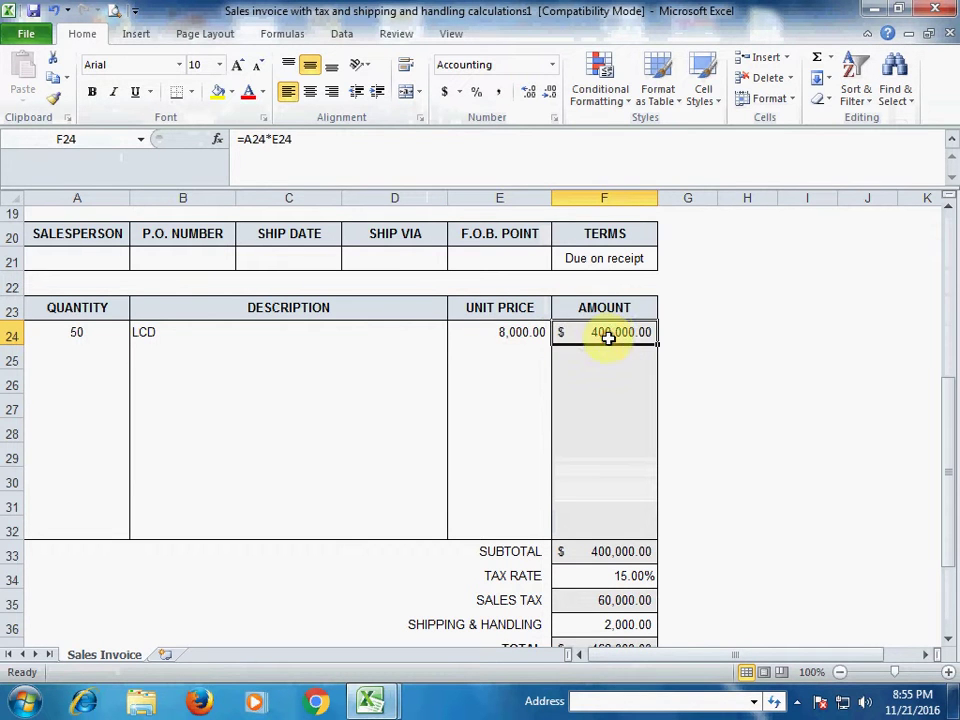
left_click(554, 118)
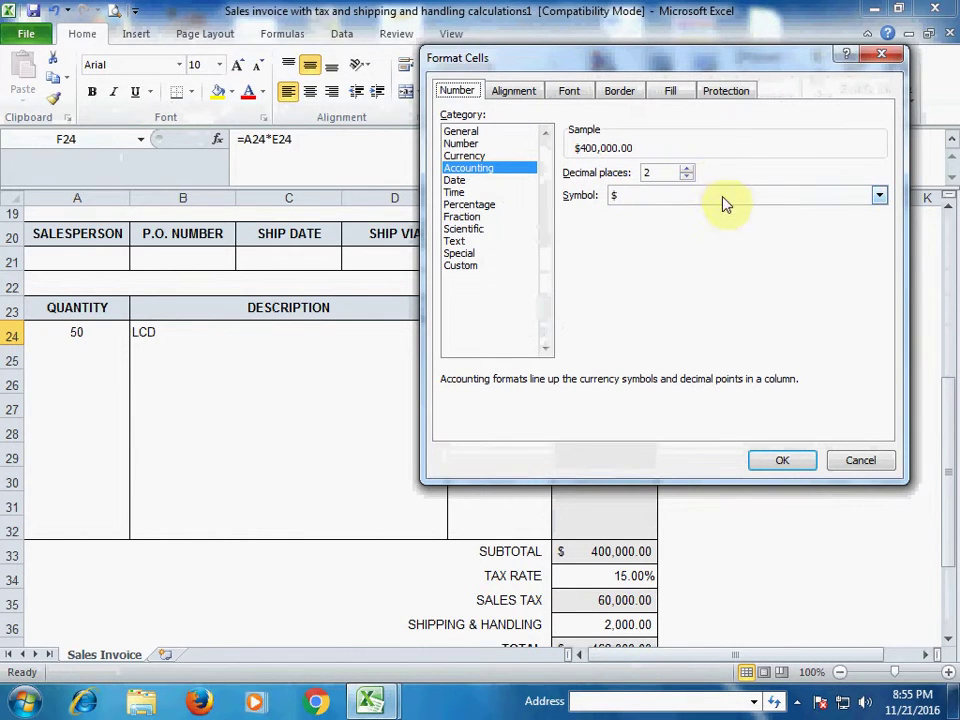
left_click(718, 199)
left_click(623, 213)
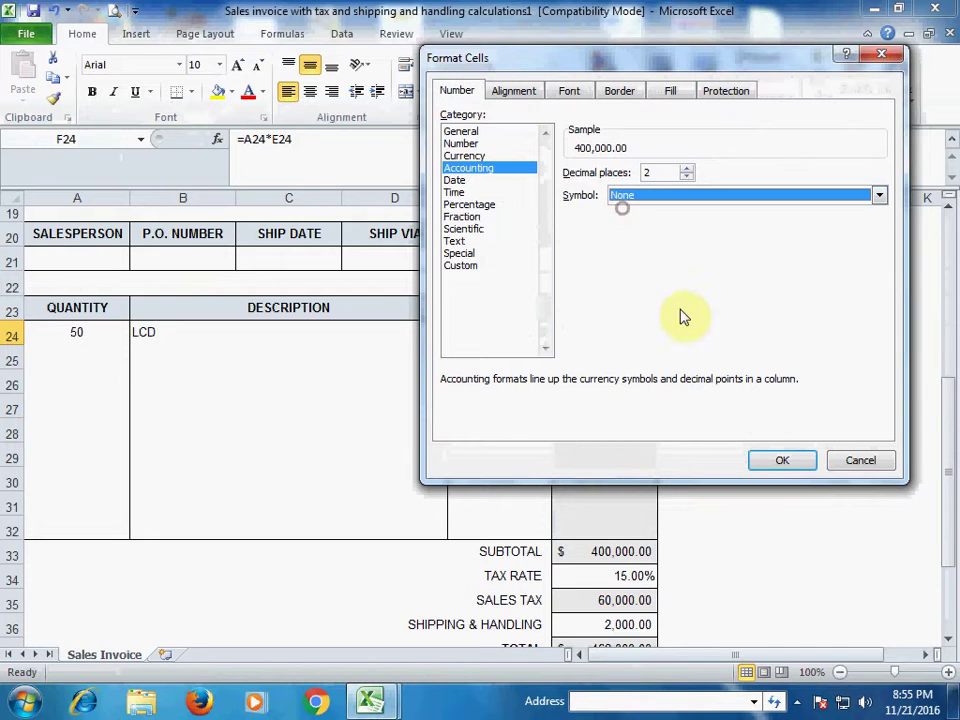
left_click(771, 461)
Set the Accounting symbol to None for the subtotal F33 and total F37
scroll(678, 431, "down", 3)
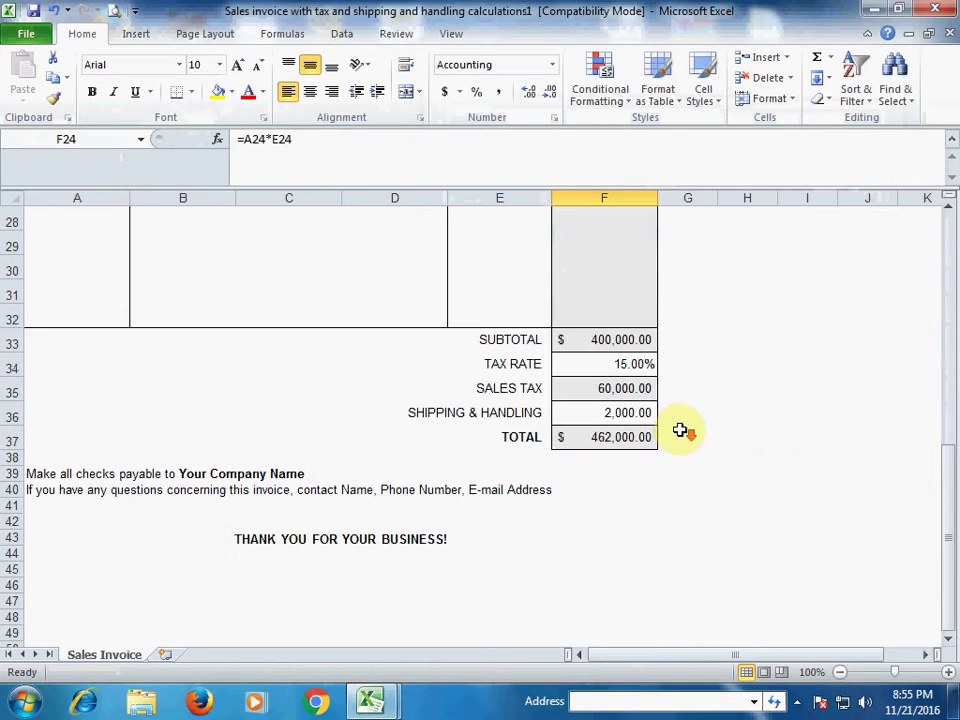
left_click(591, 341)
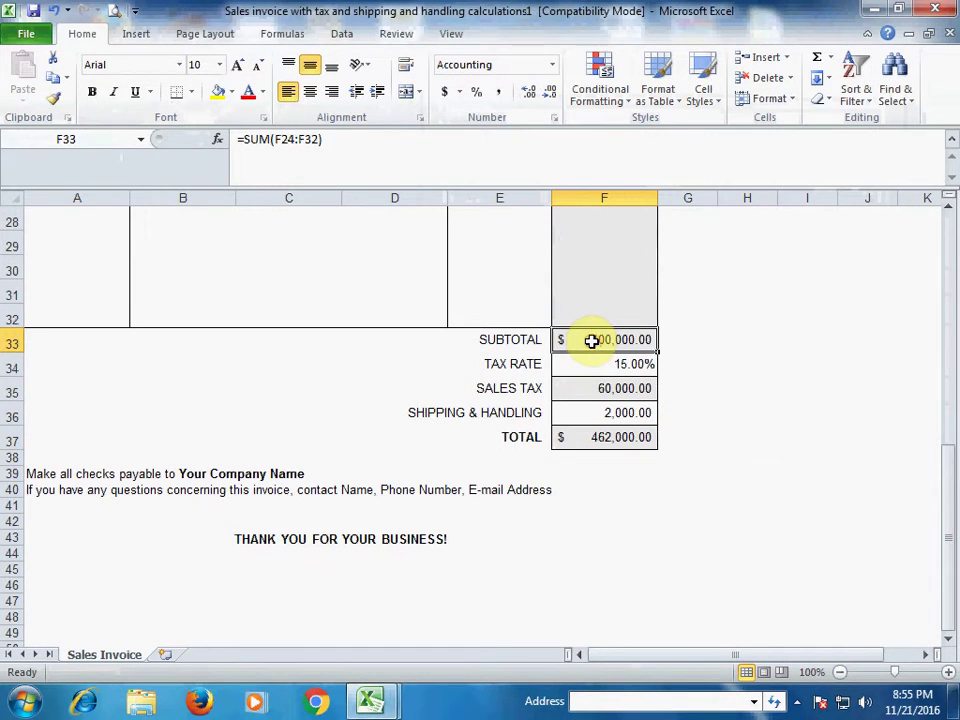
left_click(602, 441, "ctrl")
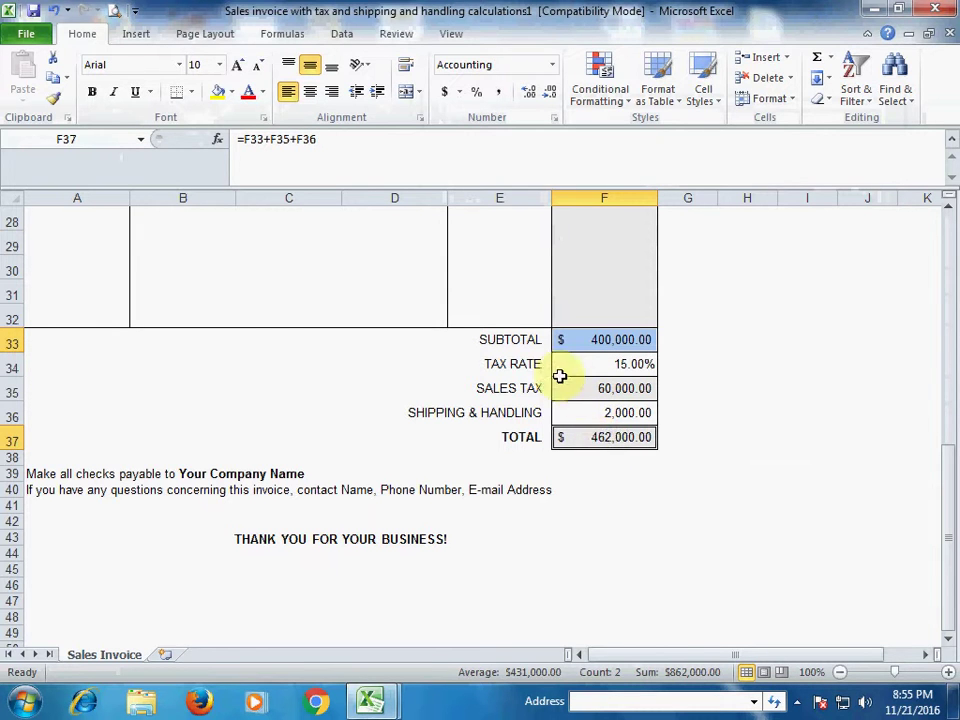
left_click(557, 119)
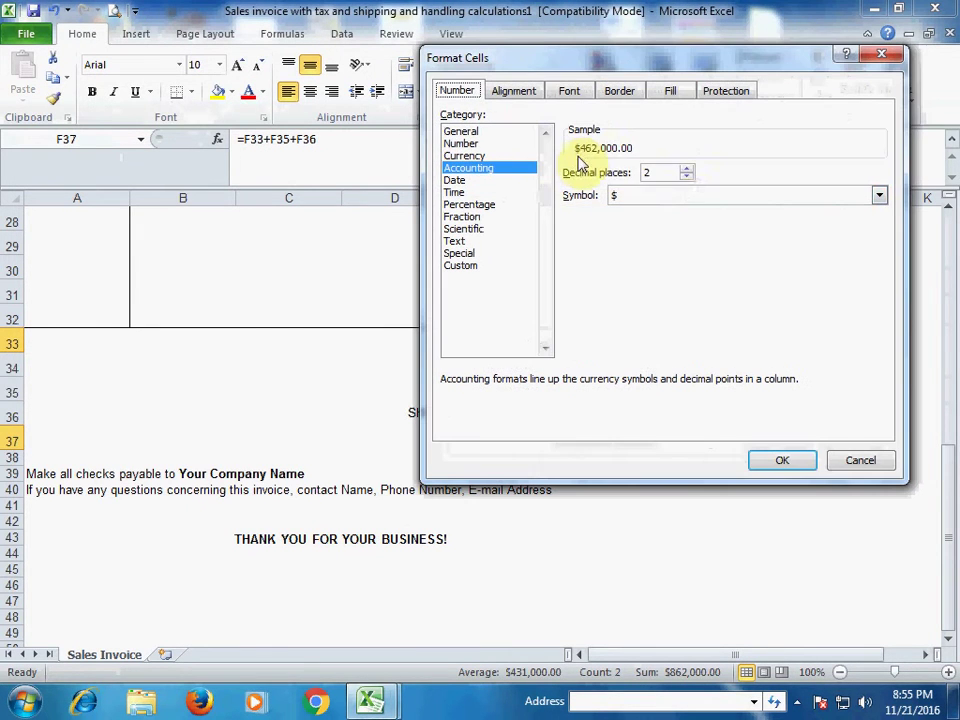
left_click(680, 195)
left_click(635, 213)
left_click(763, 458)
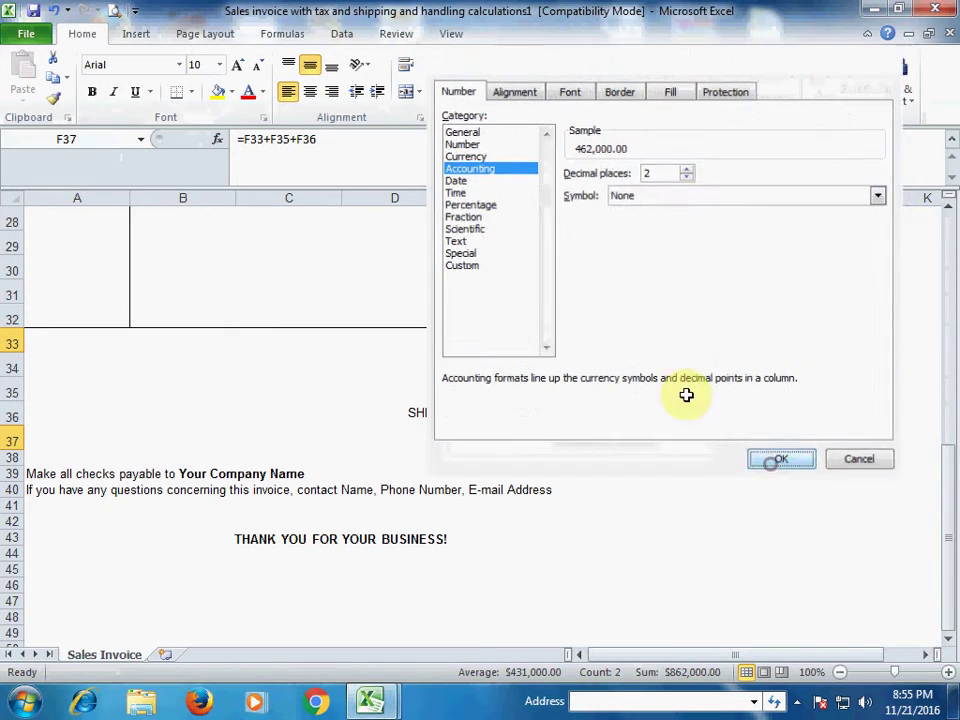
left_click(415, 298)
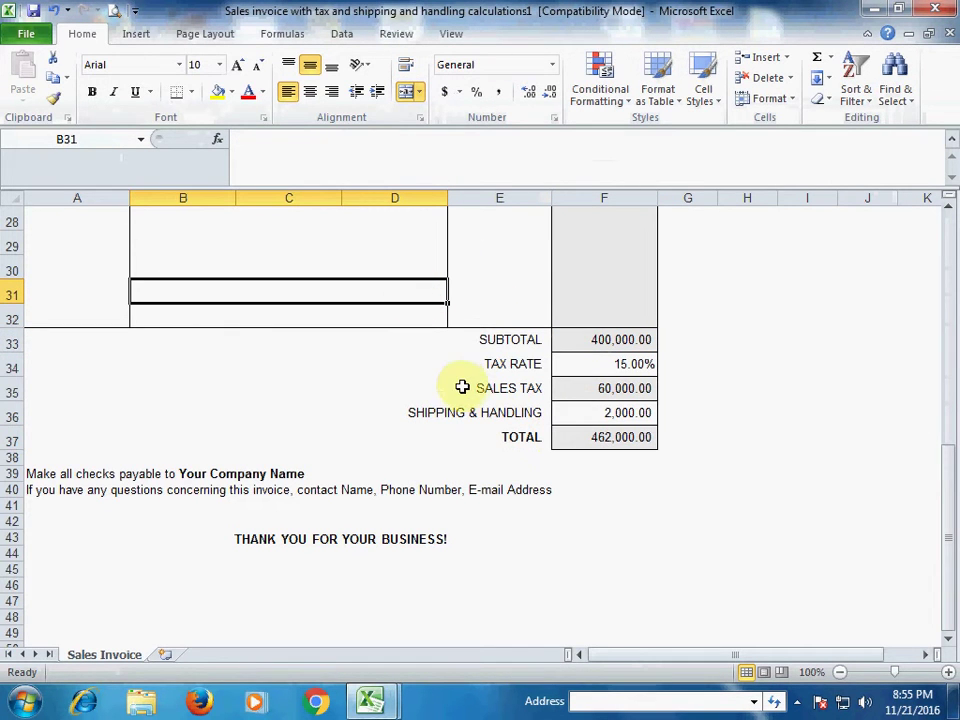
scroll(476, 343, "up", 6)
scroll(476, 343, "up", 3)
scroll(476, 343, "down", 1)
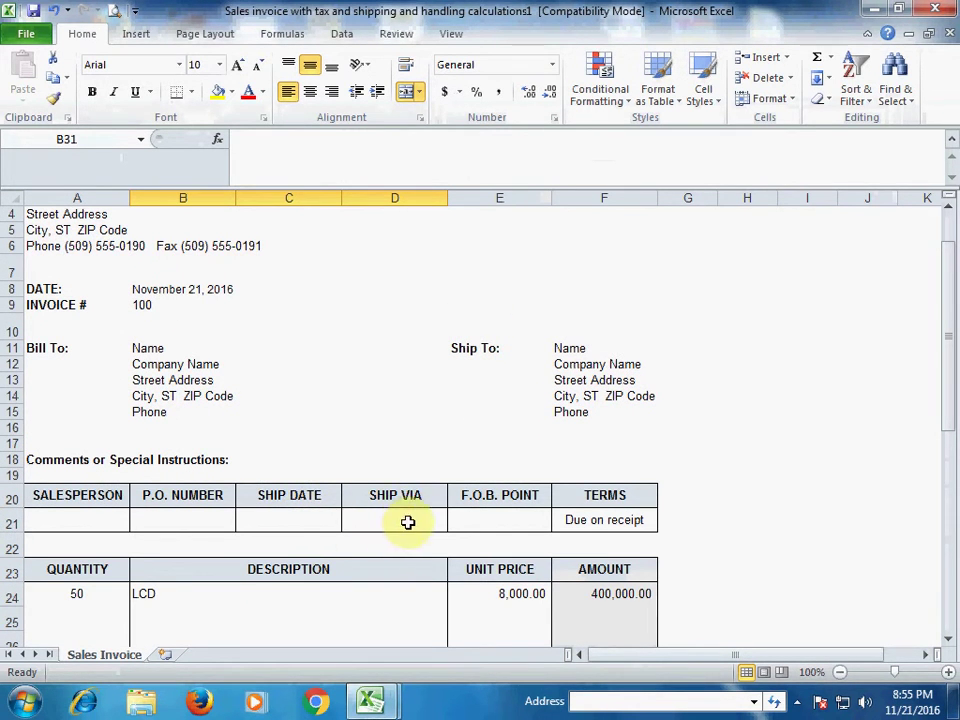
scroll(407, 522, "down", 1)
scroll(405, 514, "down", 1)
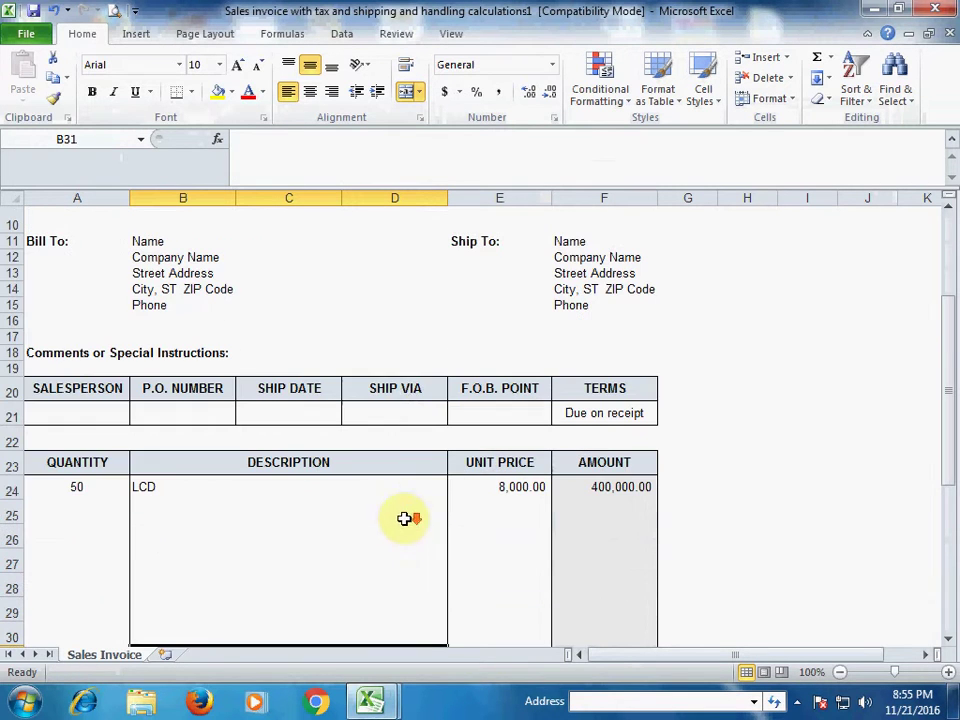
left_click(397, 409)
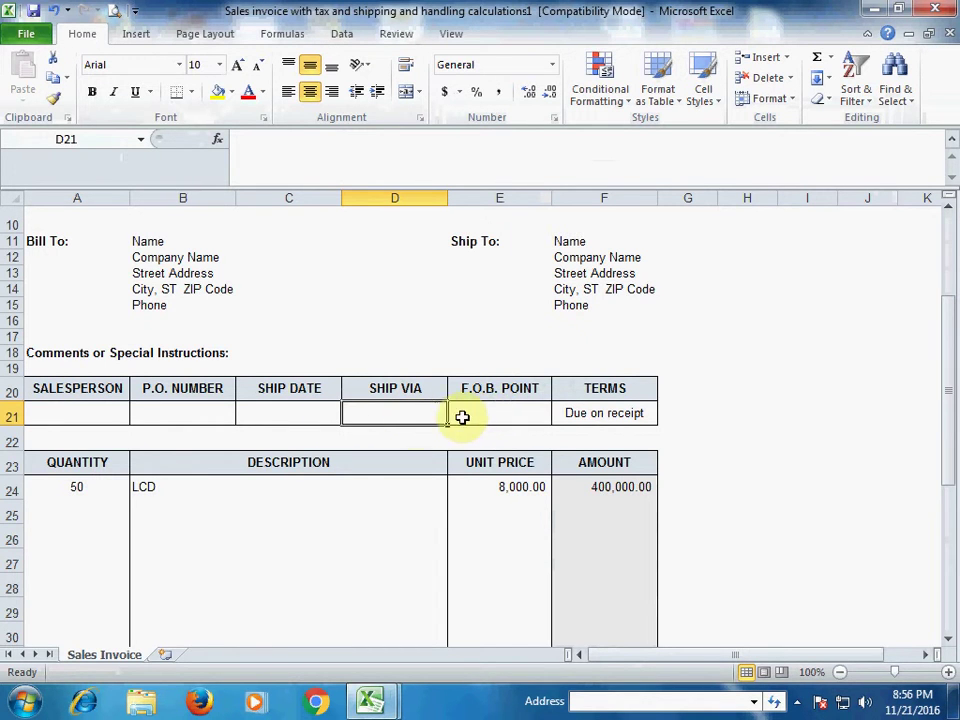
scroll(311, 420, "down", 1)
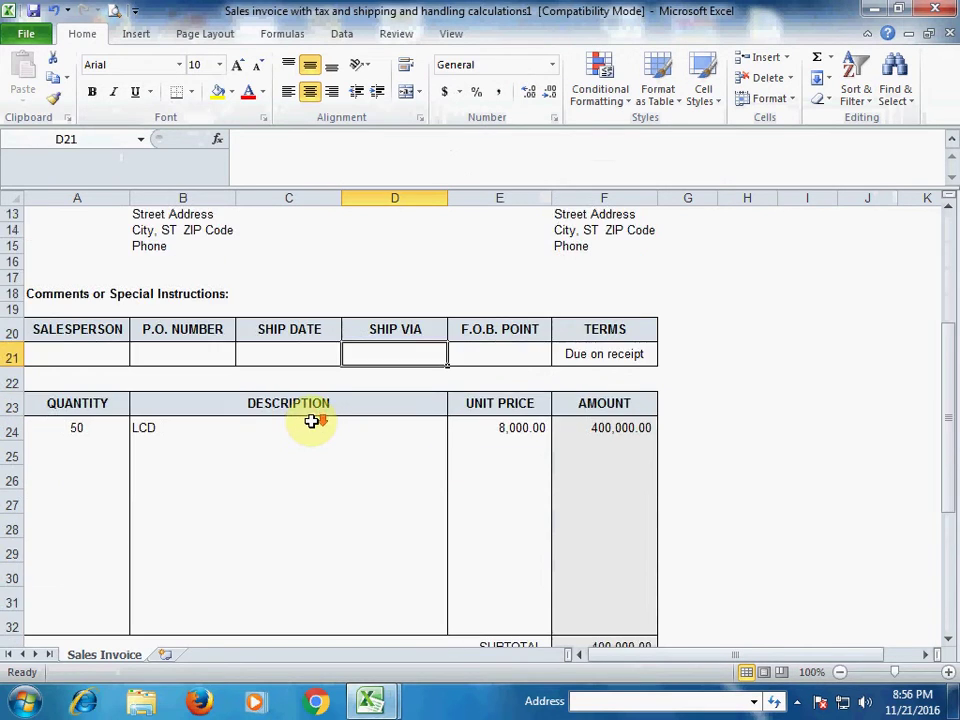
scroll(311, 420, "down", 2)
scroll(313, 421, "down", 2)
scroll(313, 419, "up", 6)
scroll(316, 418, "up", 2)
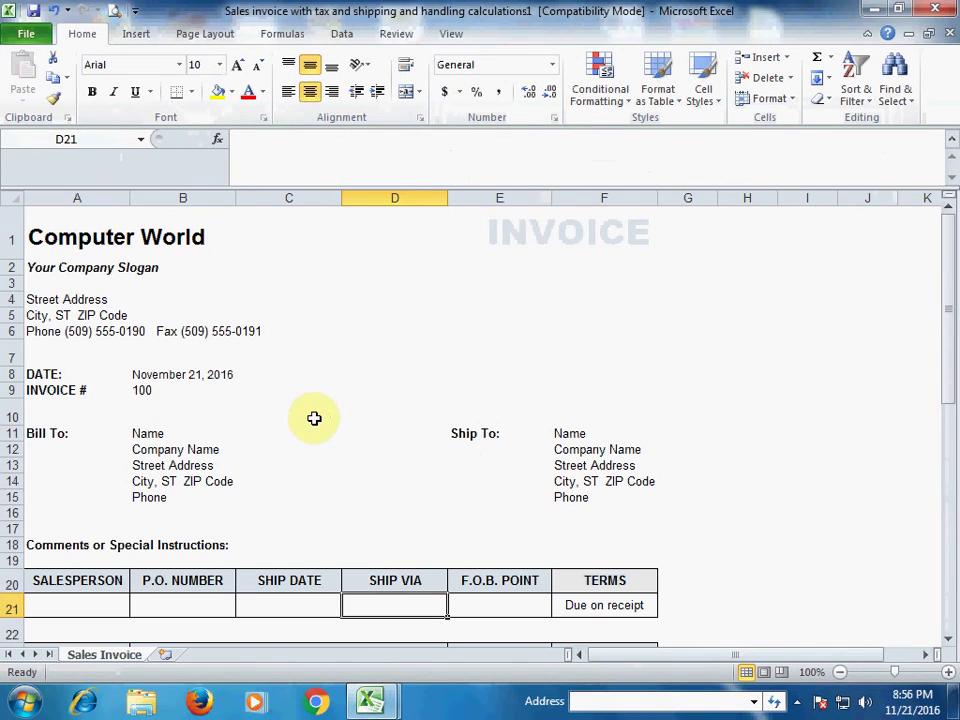
left_click(113, 10)
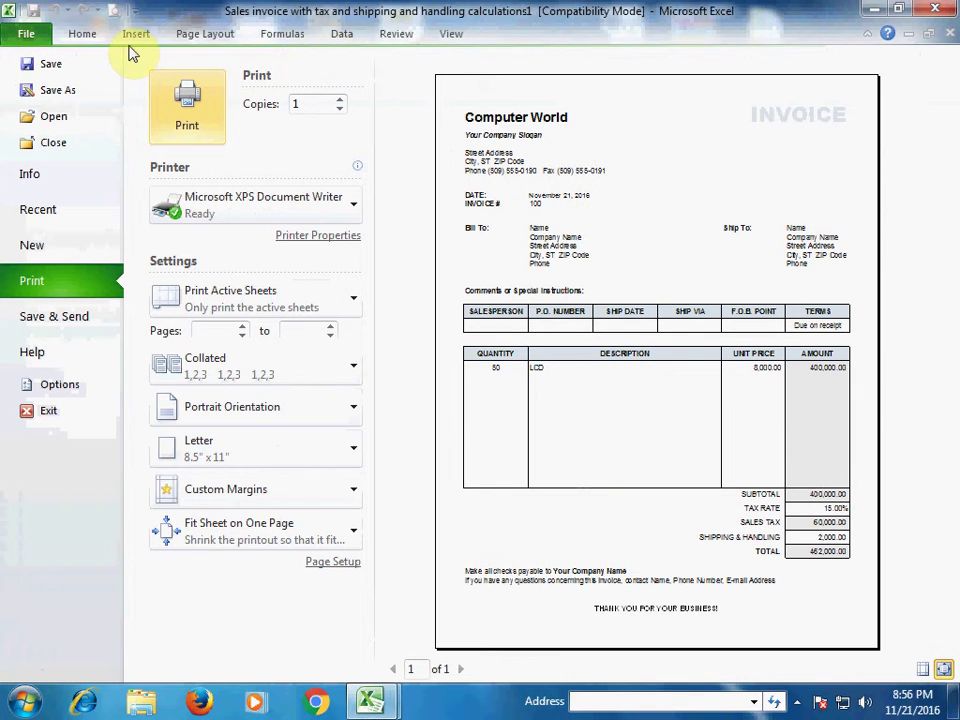
left_click(80, 33)
scroll(340, 378, "down", 4)
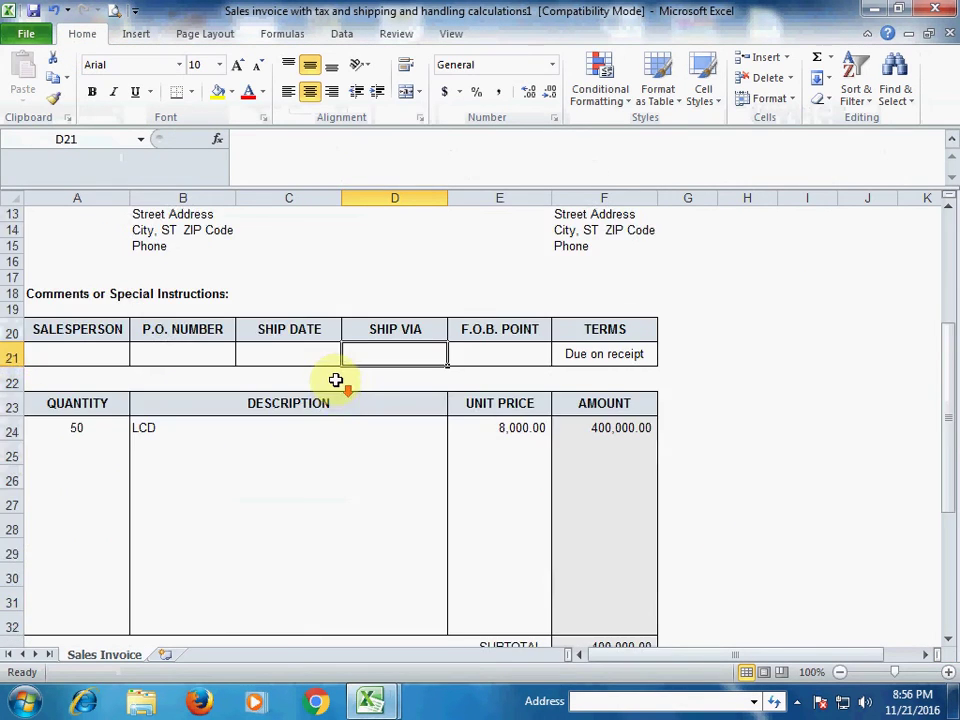
scroll(335, 380, "down", 5)
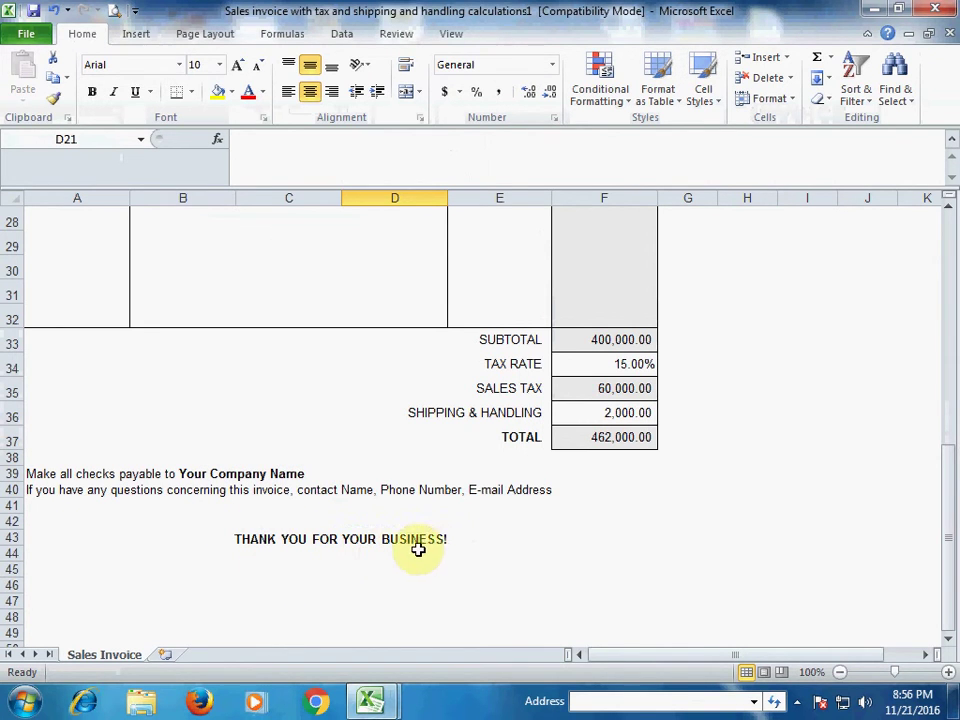
left_click(275, 541)
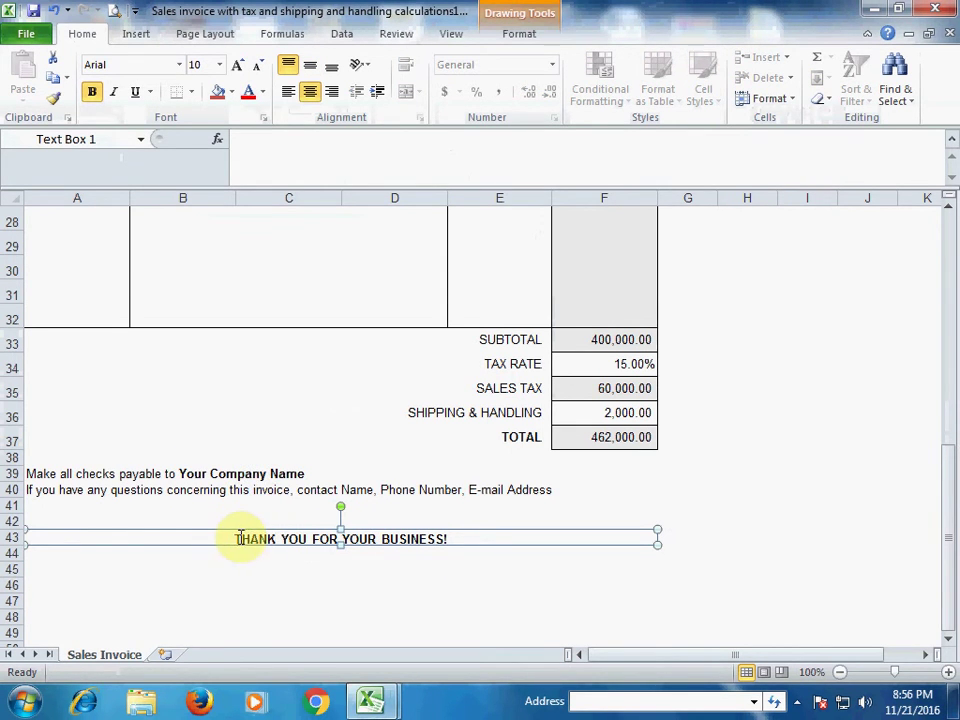
left_click(272, 402)
scroll(272, 401, "up", 3)
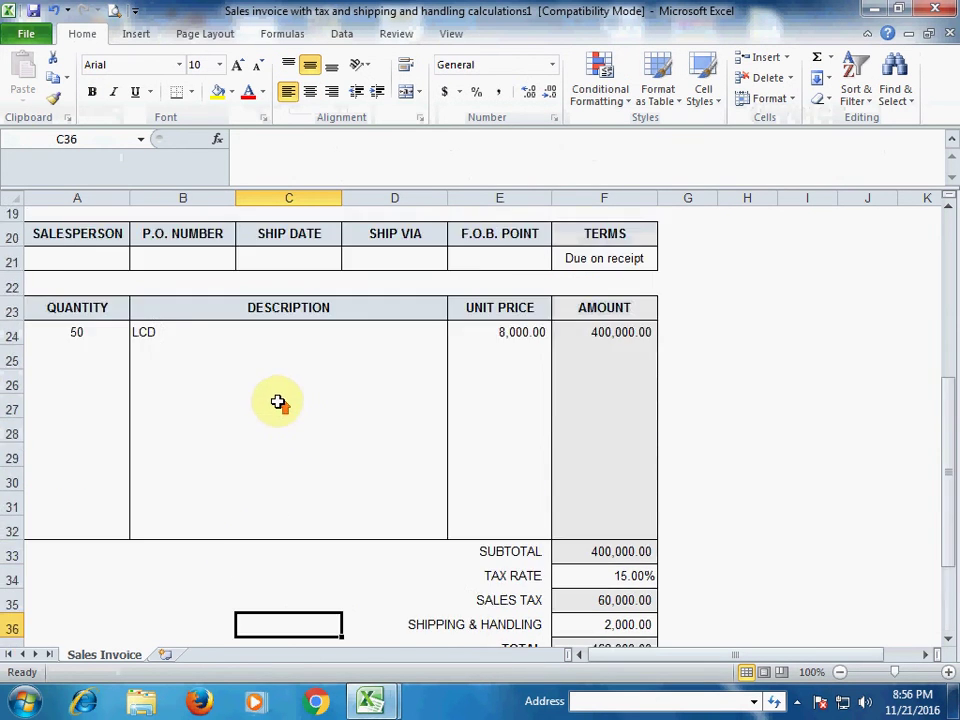
scroll(275, 400, "up", 5)
scroll(277, 400, "up", 1)
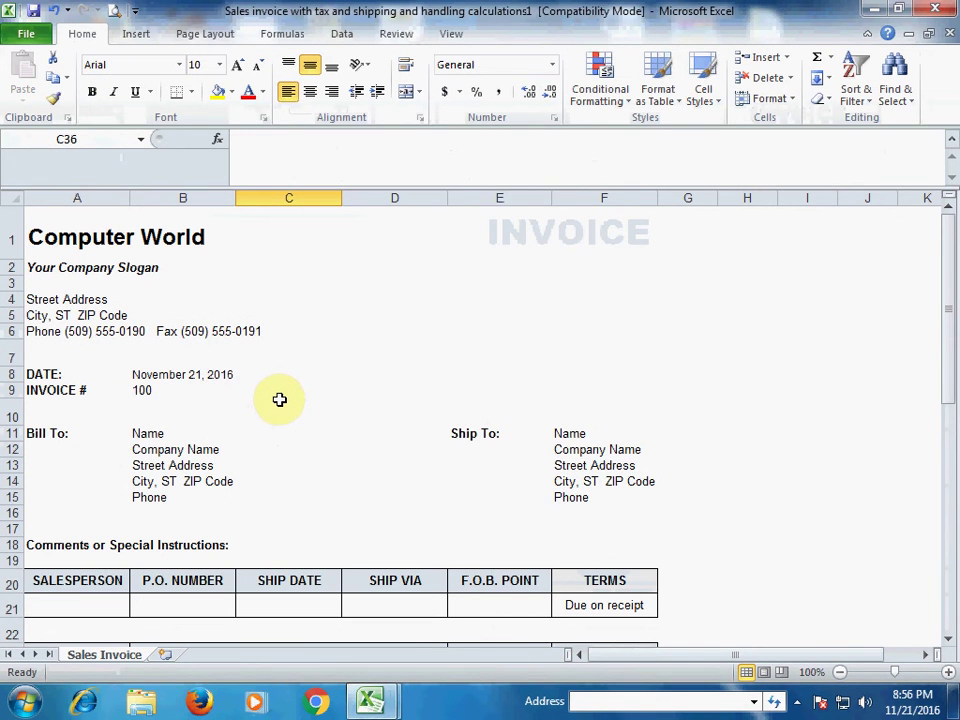